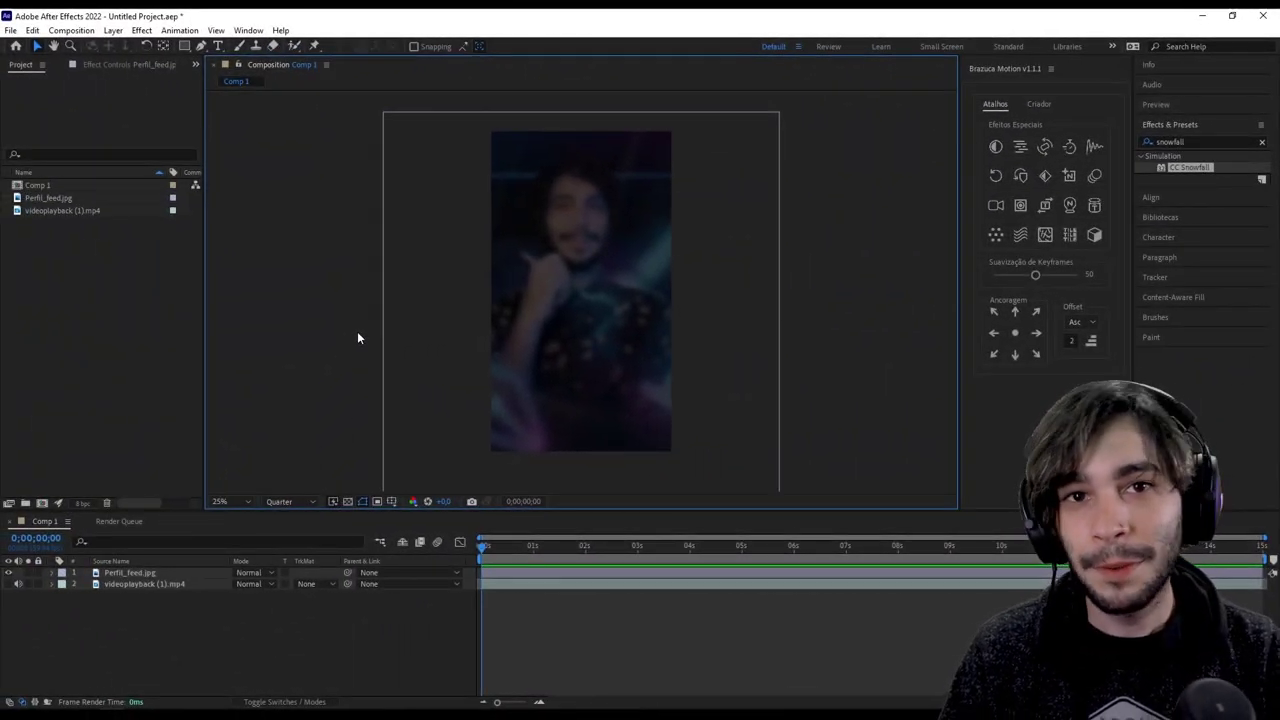
Step: Inspect Comp 1, Perfil_feed.jpg with its Curves effect, and the videoplayback (1).mp4 clip
left_click(74, 185)
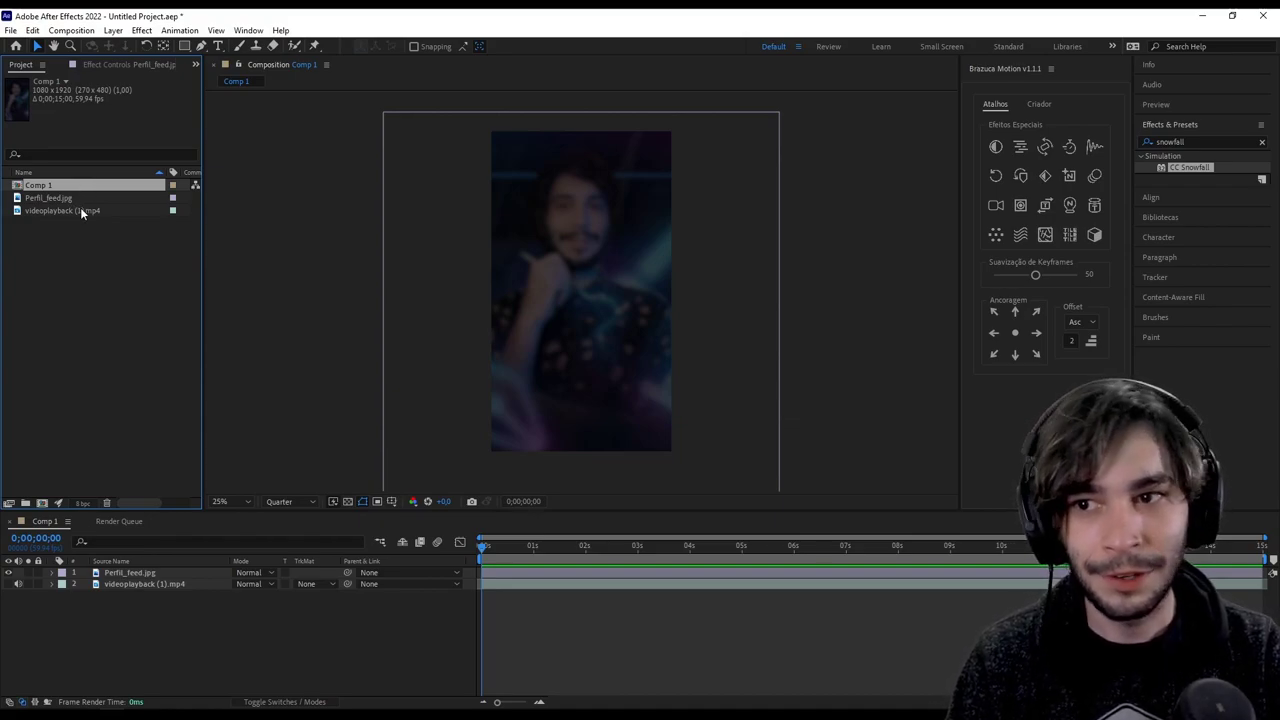
left_click(82, 200)
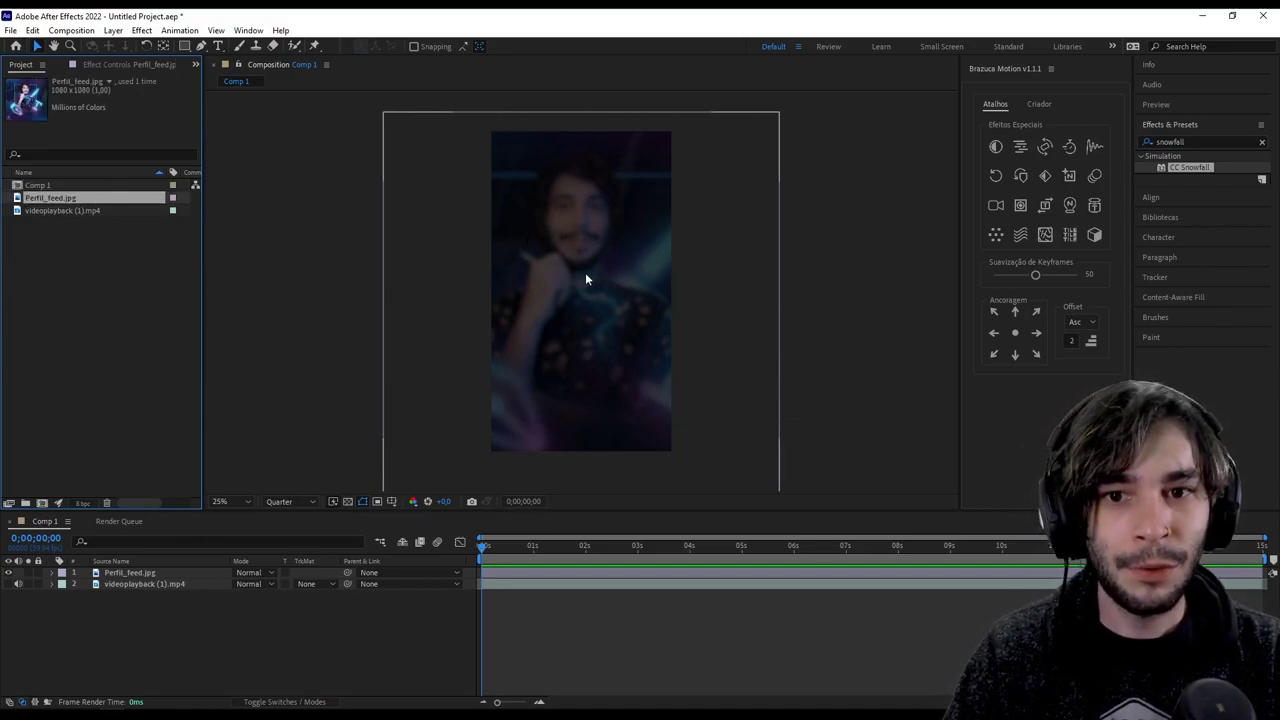
left_click(128, 66)
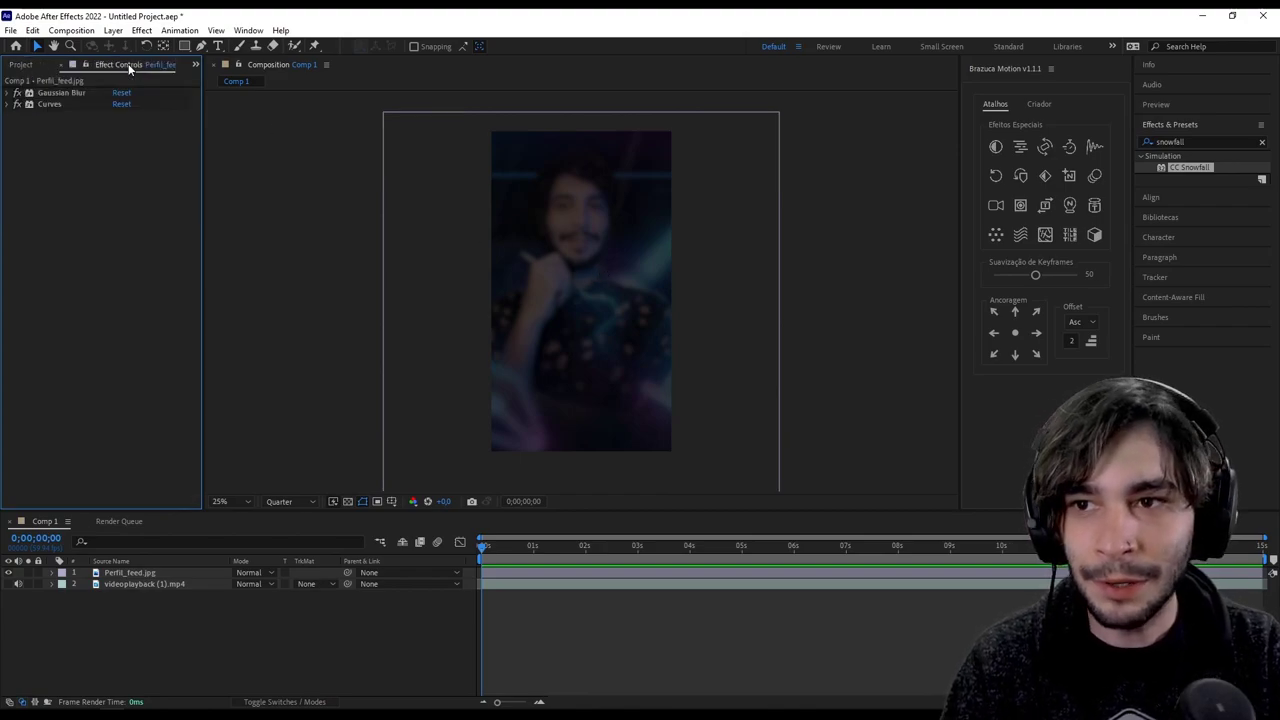
left_click(83, 92)
left_click(78, 103)
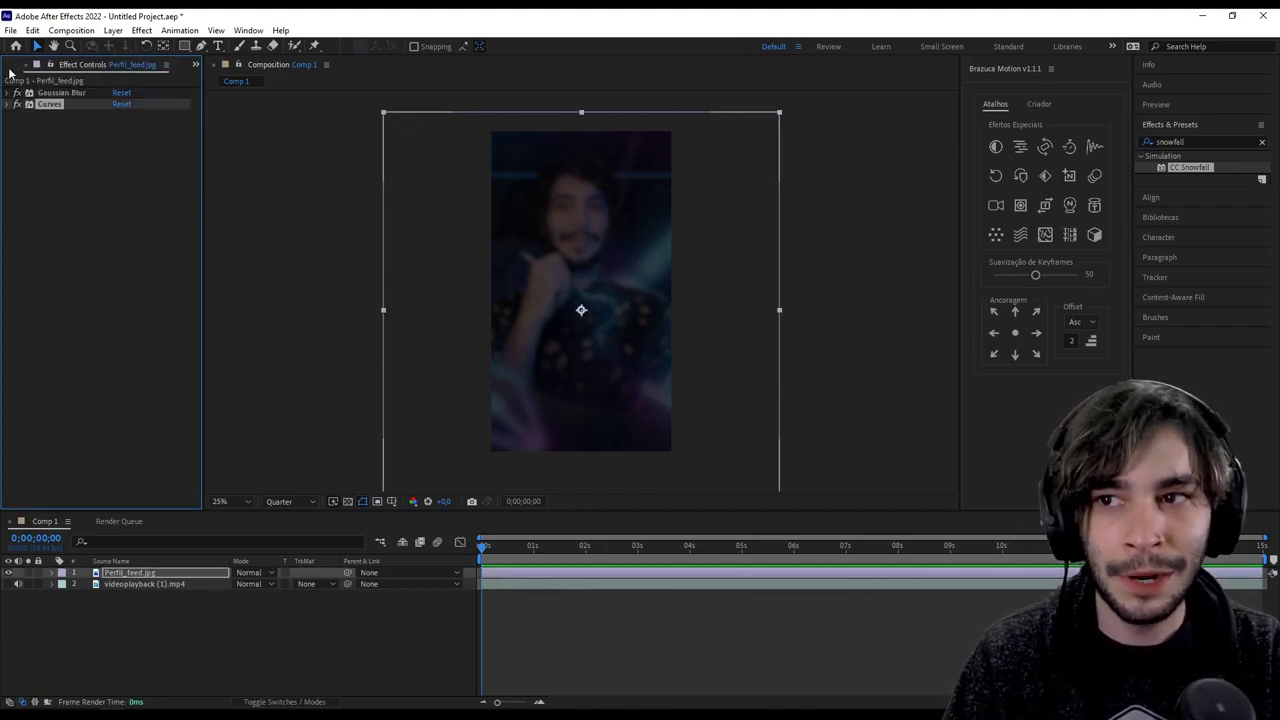
left_click(14, 65)
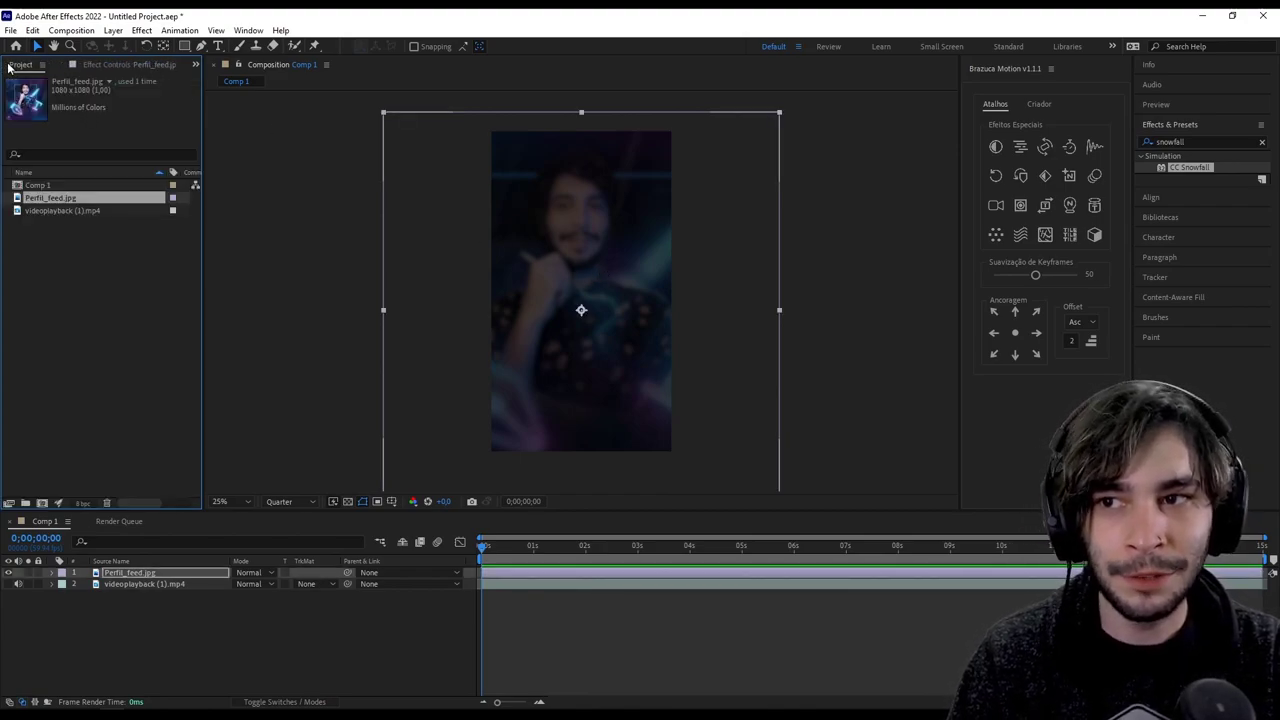
left_click(132, 211)
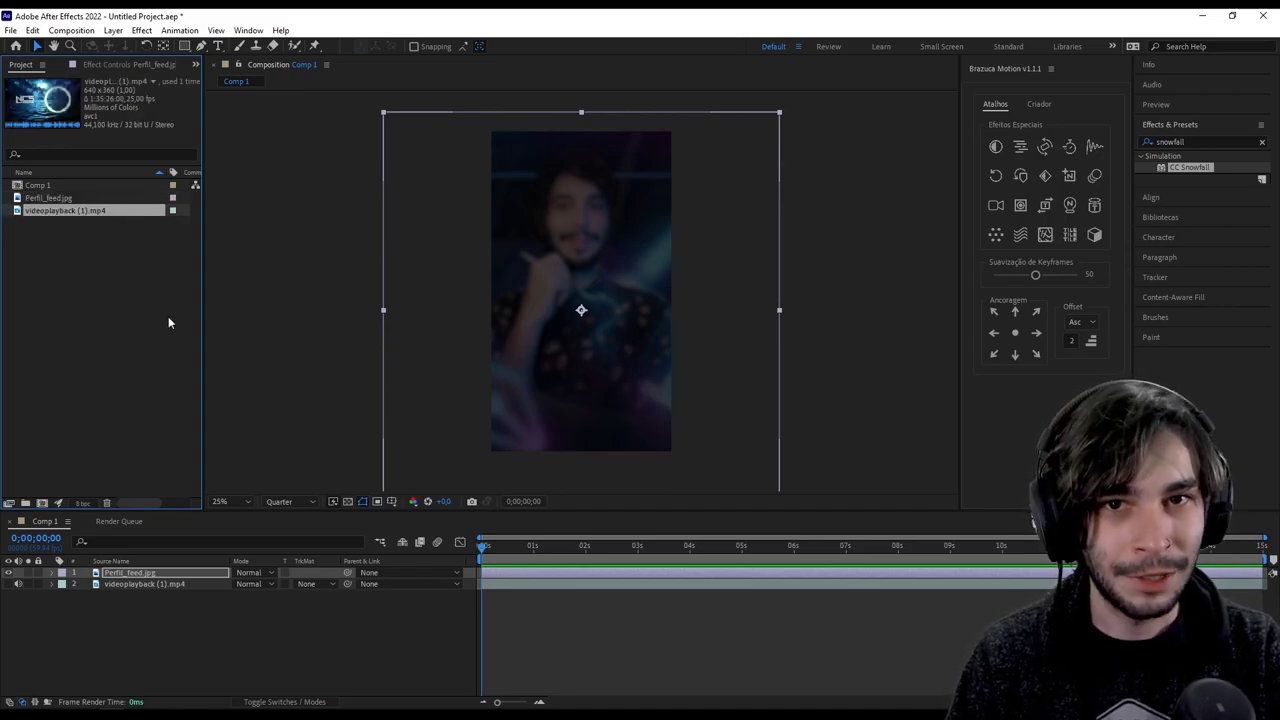
Step: Preview the composition twice, deselecting the portrait layer between plays
key("space")
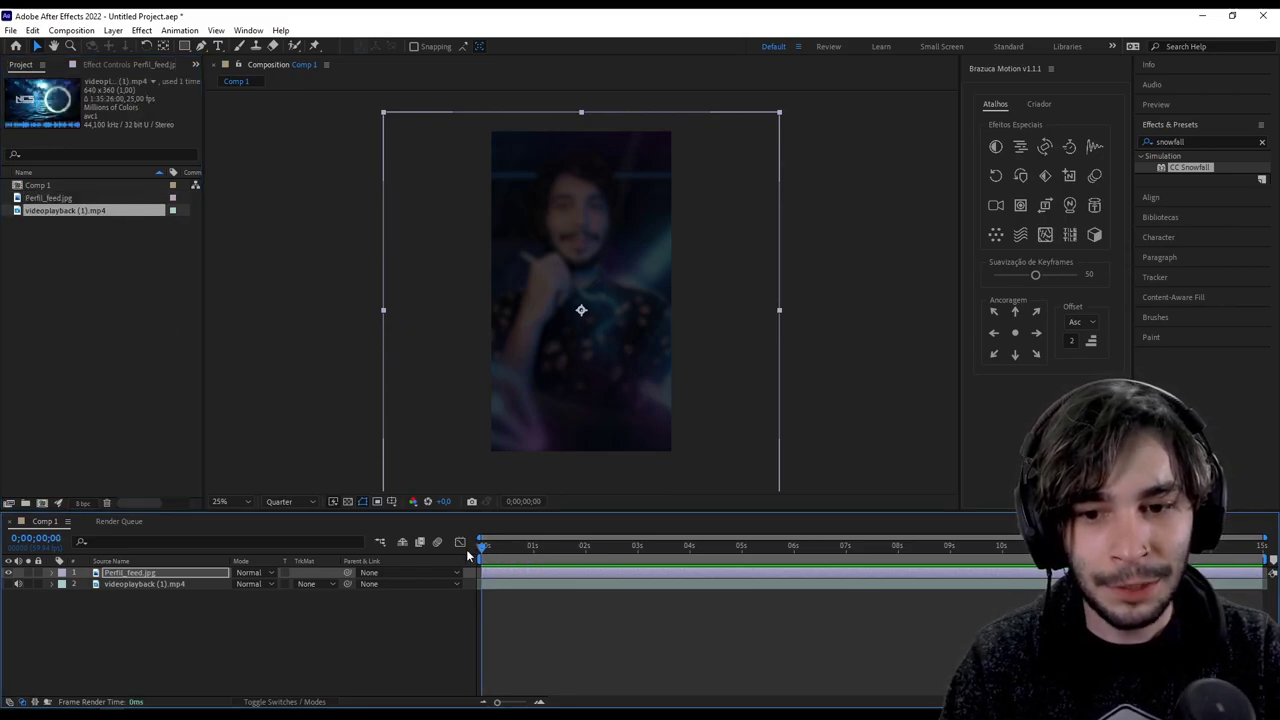
key("space")
left_click(618, 648)
key("space")
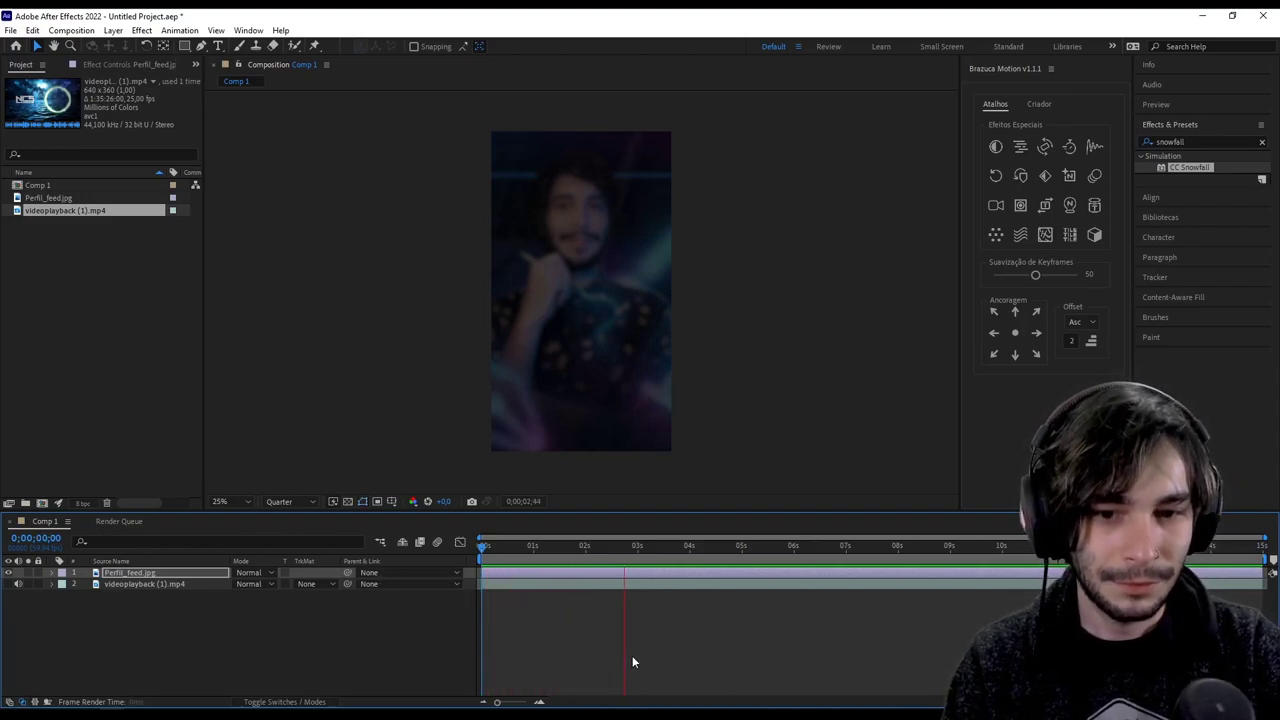
key("space")
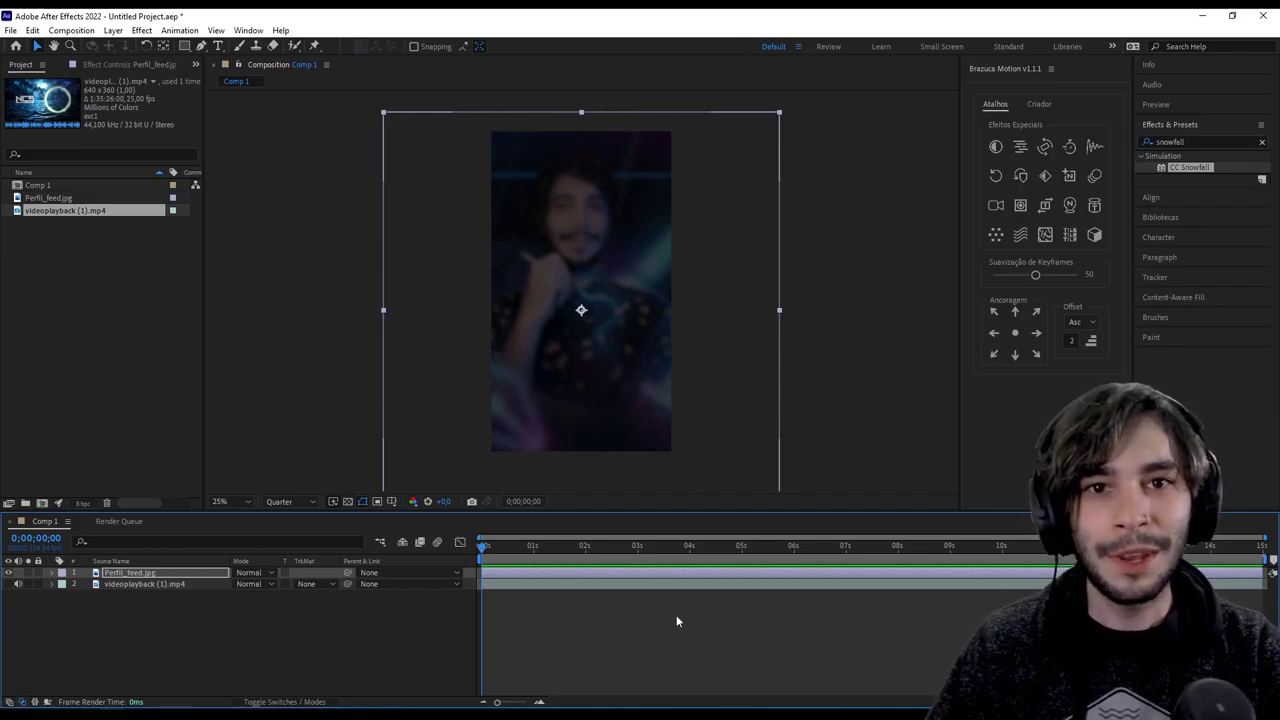
Step: Convert the videoplayback (1).mp4 layer's audio to keyframes and reveal the Audio Amplitude slider keyframes
left_click(668, 585)
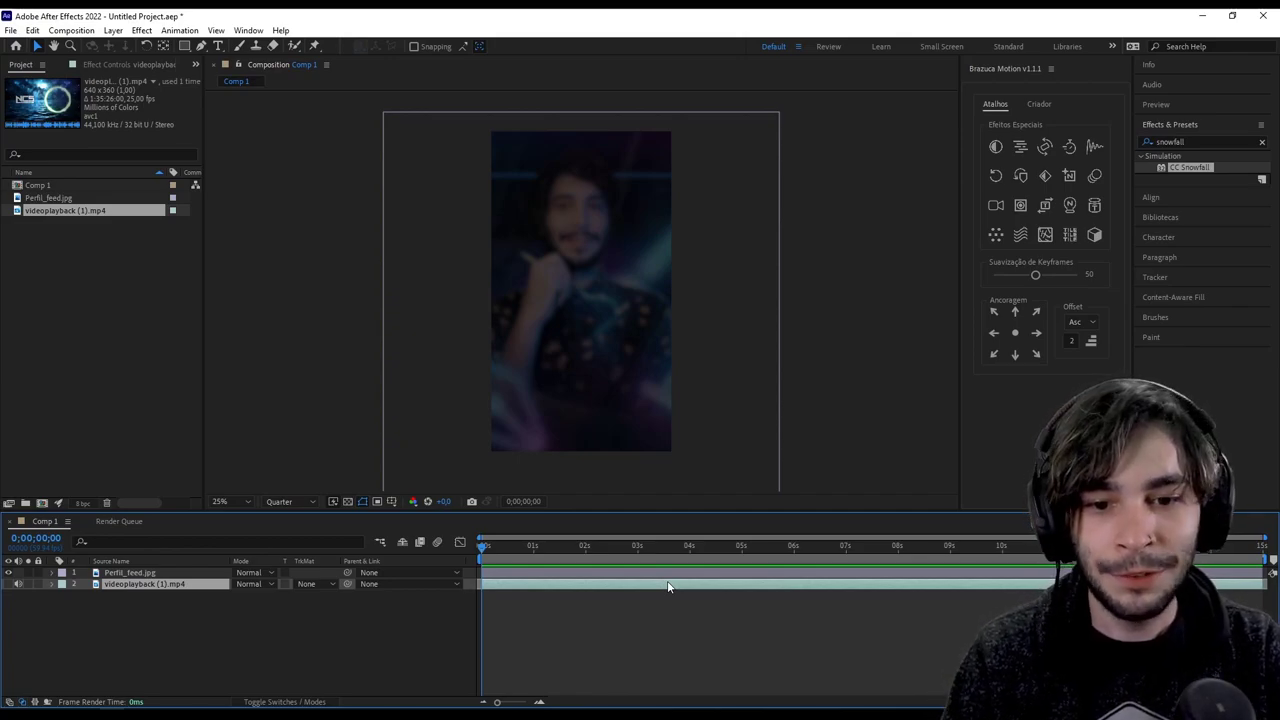
right_click(668, 586)
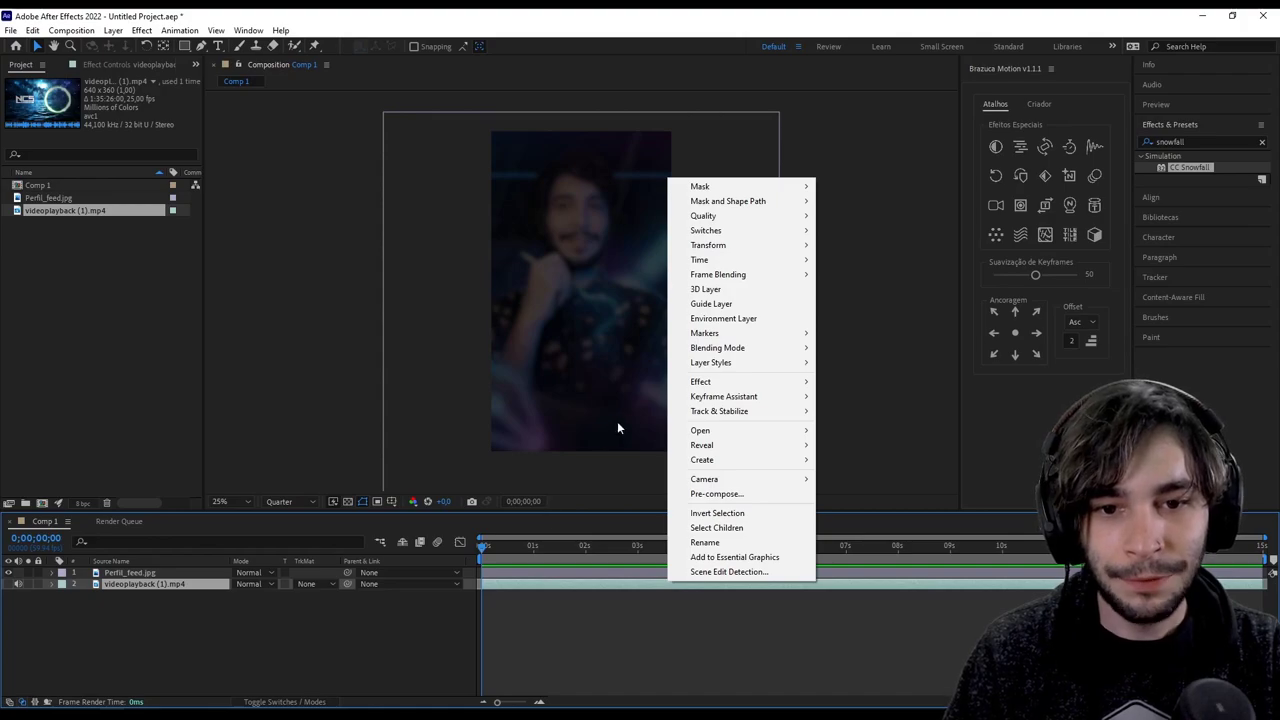
mouse_move(758, 397)
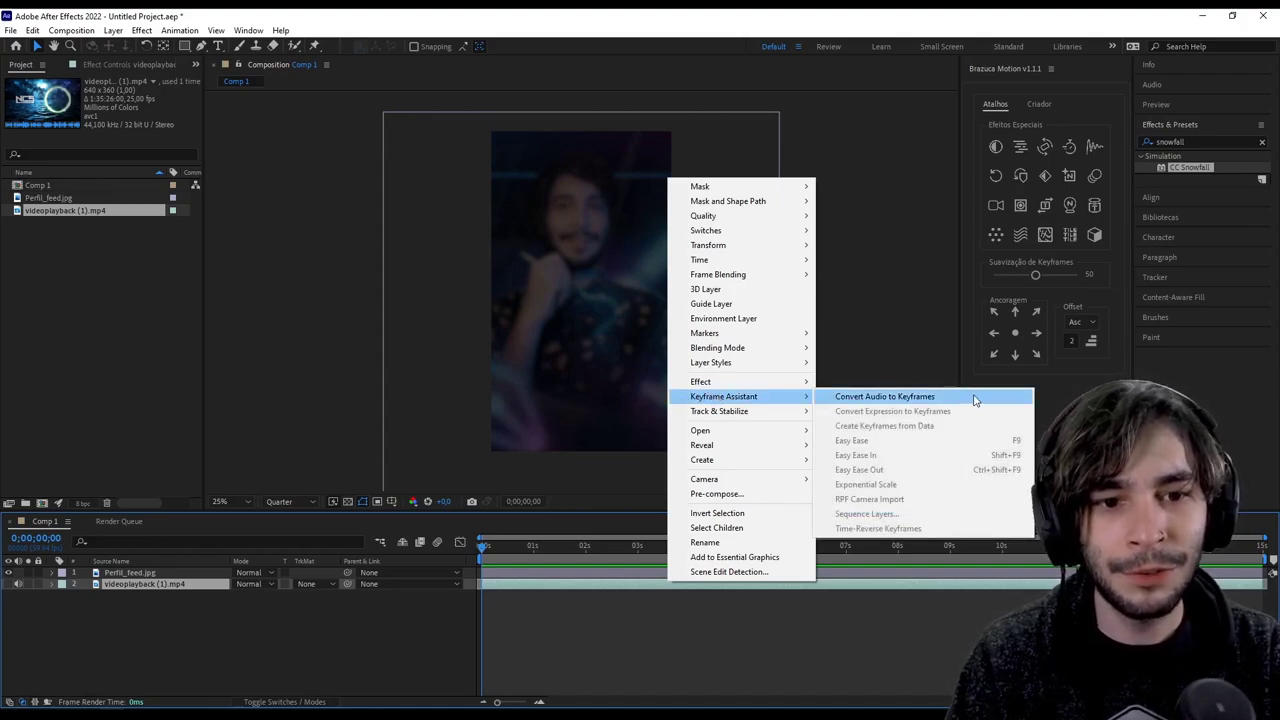
left_click(975, 399)
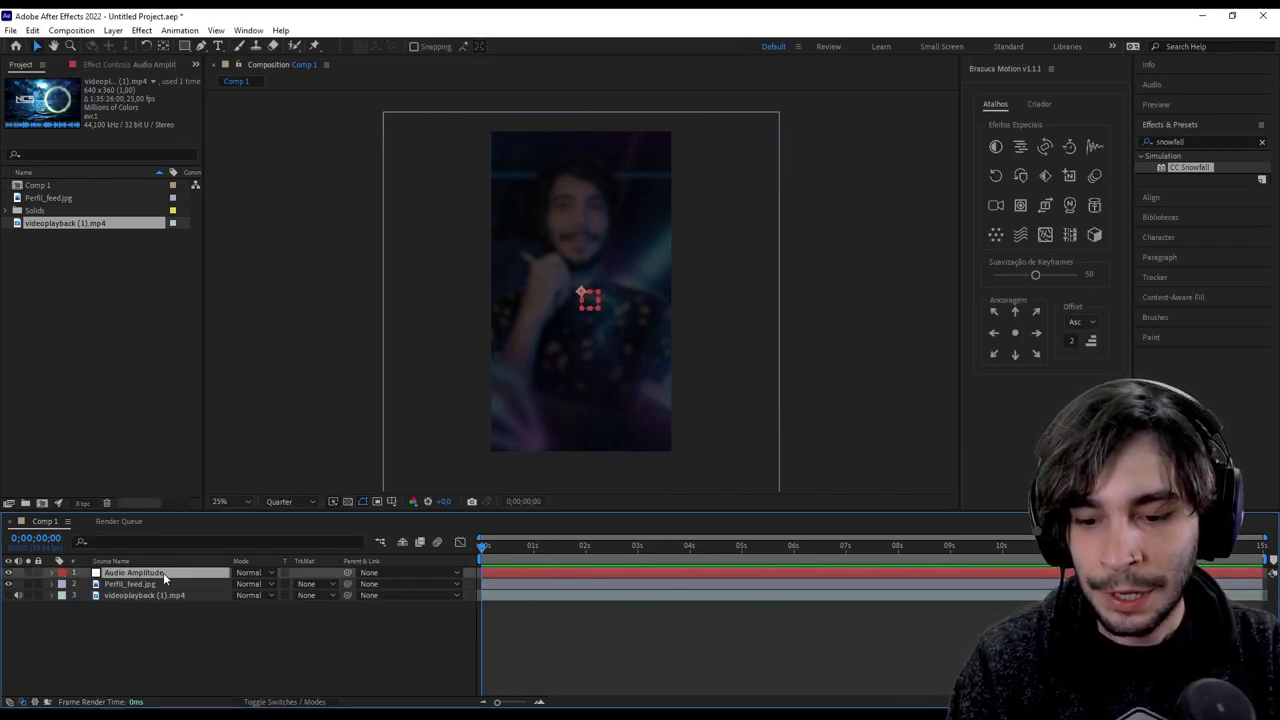
key("u")
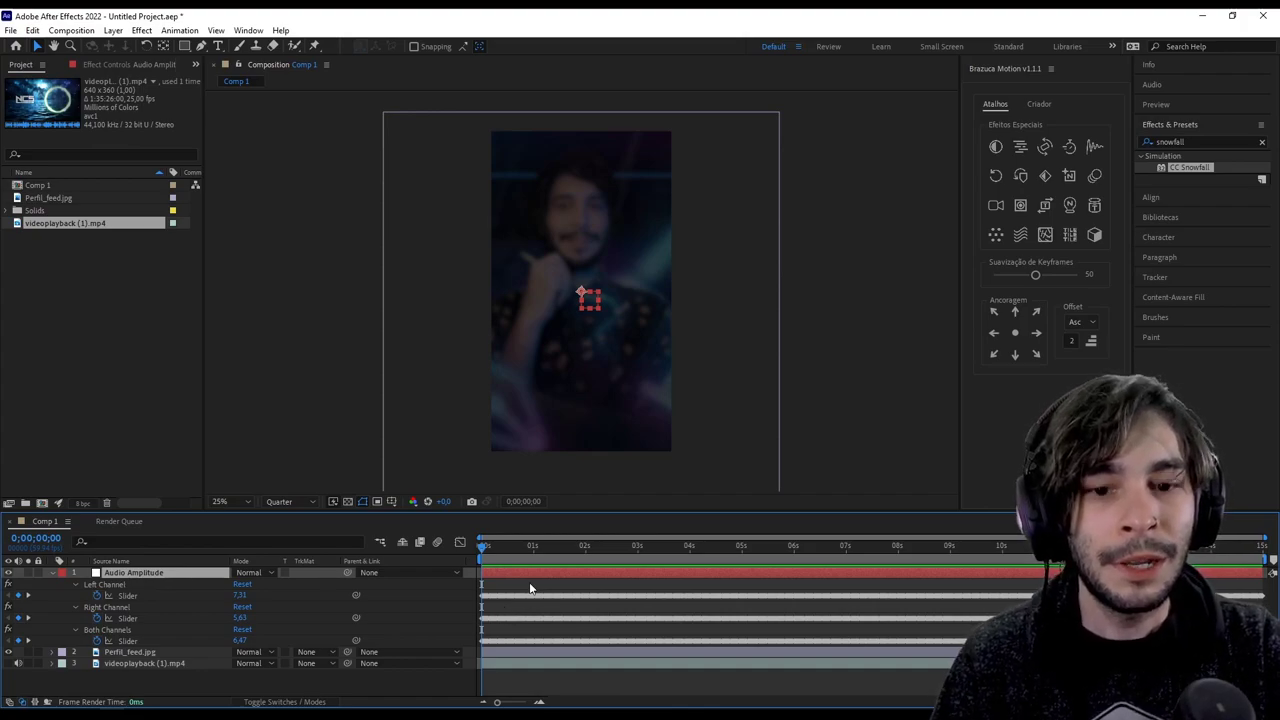
Step: Add a 1080×1920 Royal Blue Solid 1 layer on top of Comp 1
right_click(550, 681)
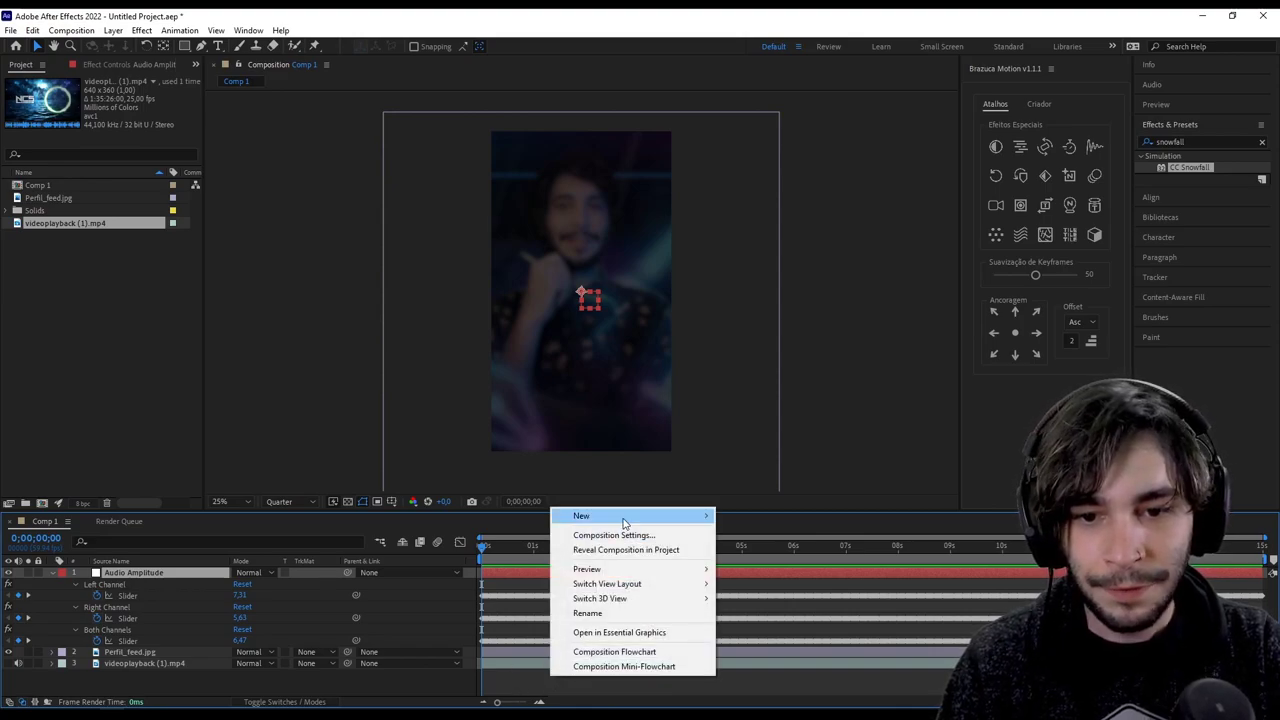
mouse_move(650, 516)
left_click(759, 552)
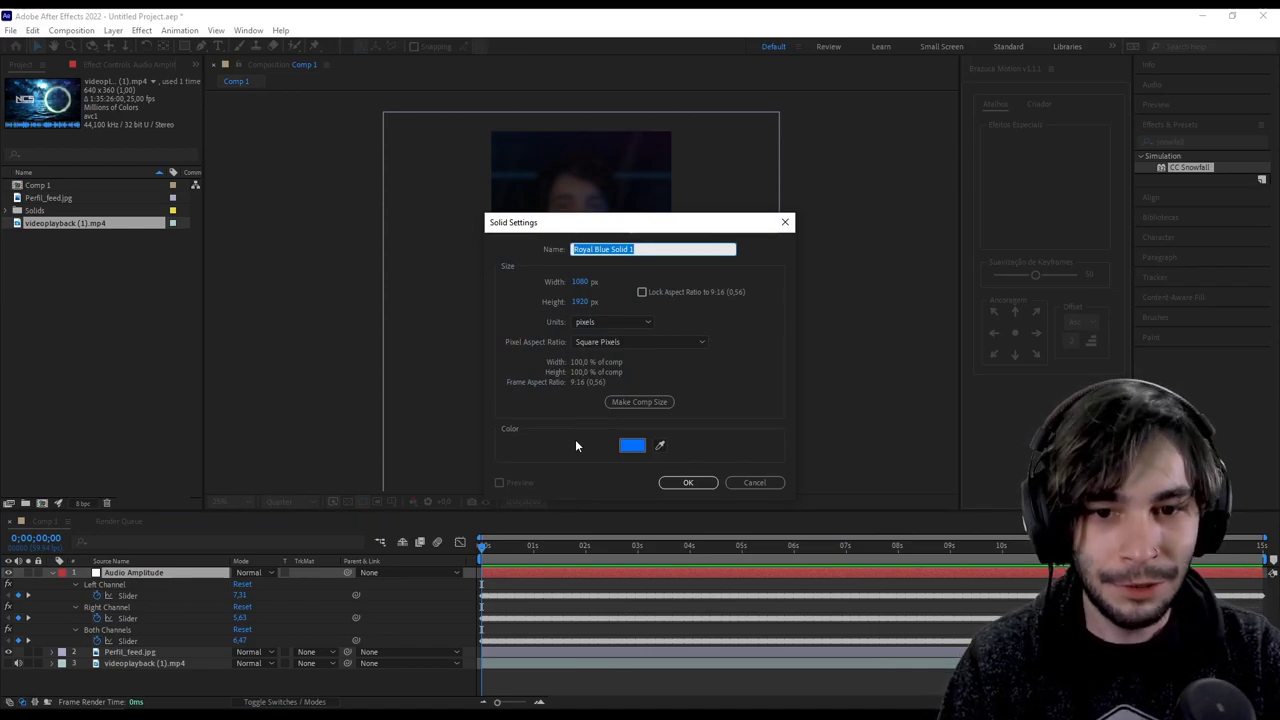
left_click(686, 483)
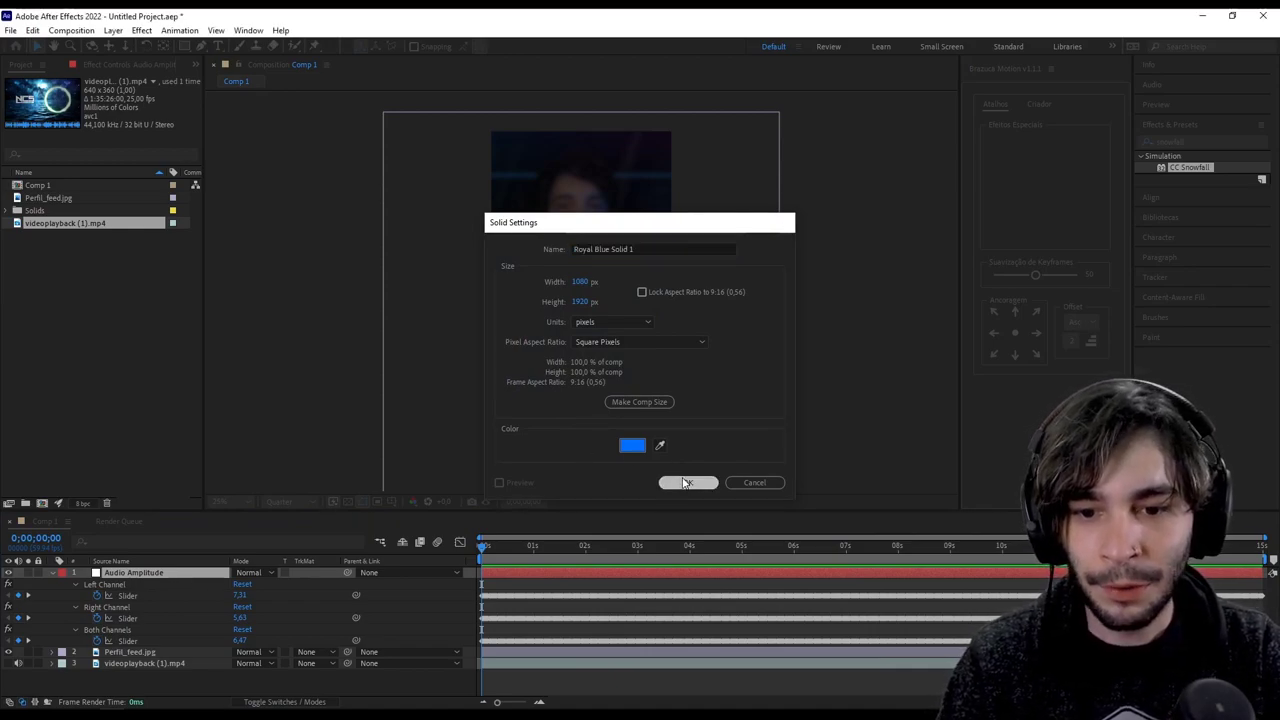
left_click(1184, 128)
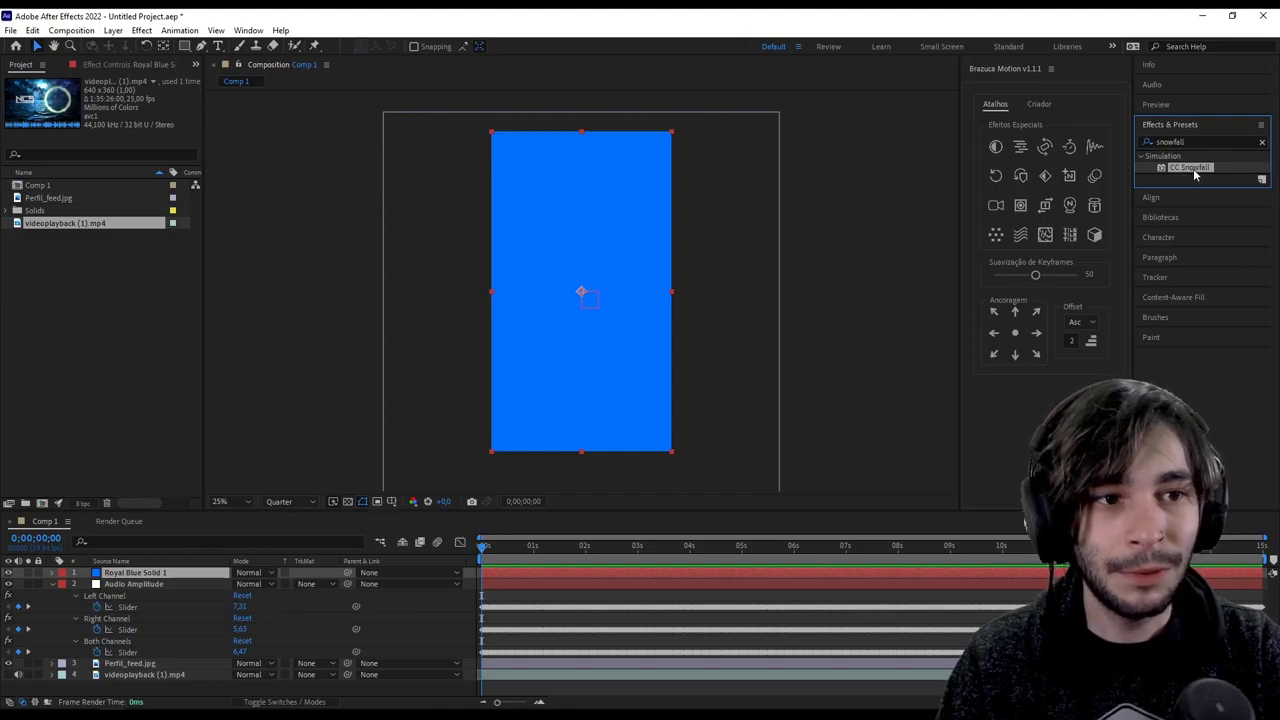
Step: Apply CC Snowfall to the blue solid, composited over the layers below, with Flakes 800, Size 9, Size variation 80
double_click(1193, 170)
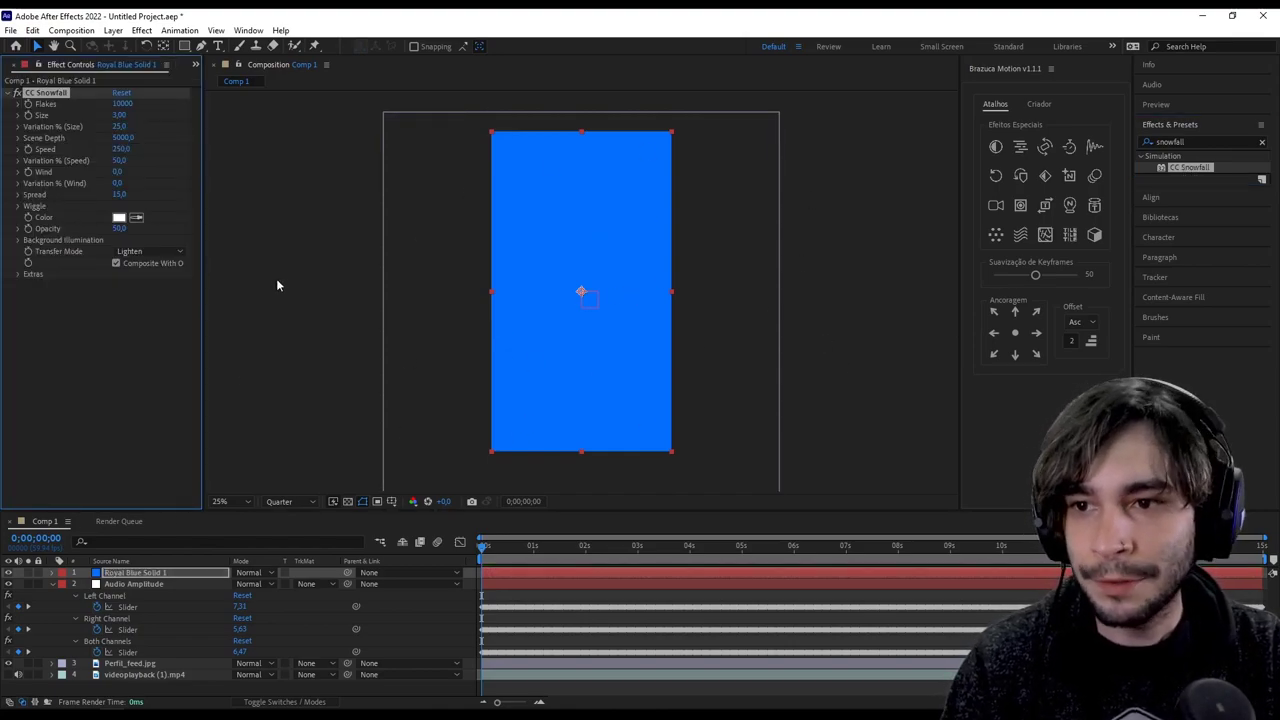
left_click(116, 263)
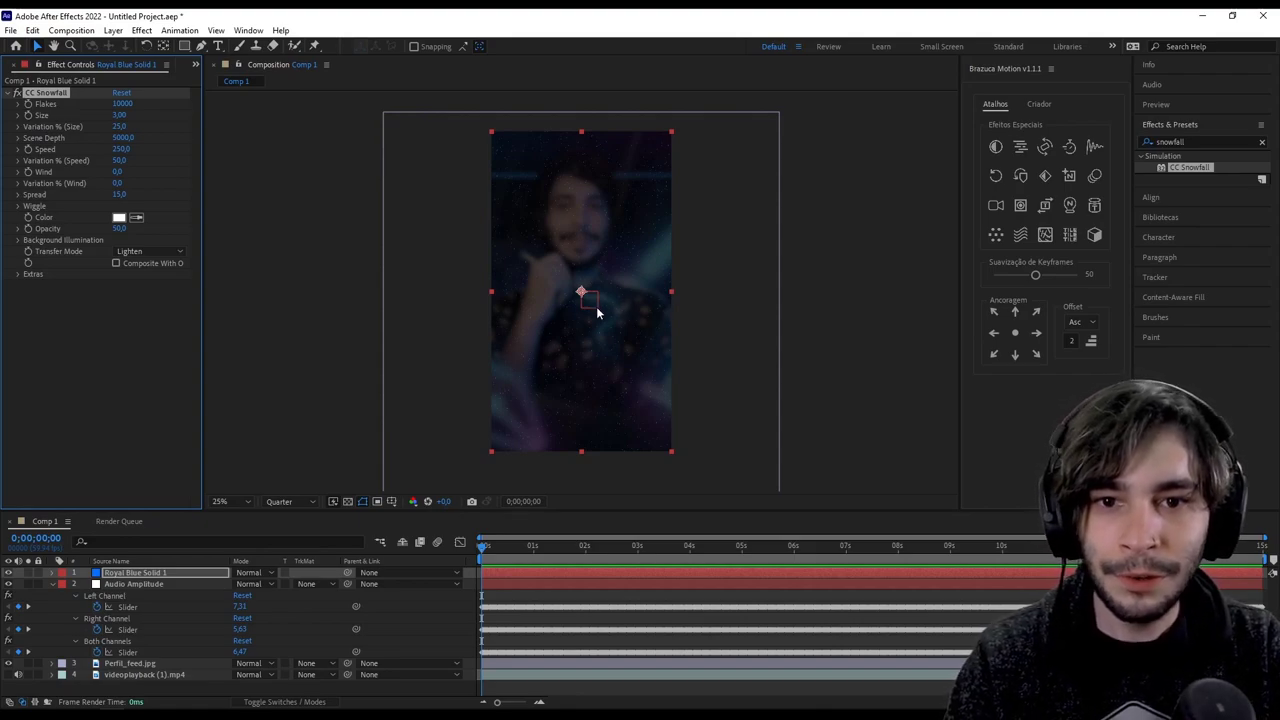
left_click(124, 104)
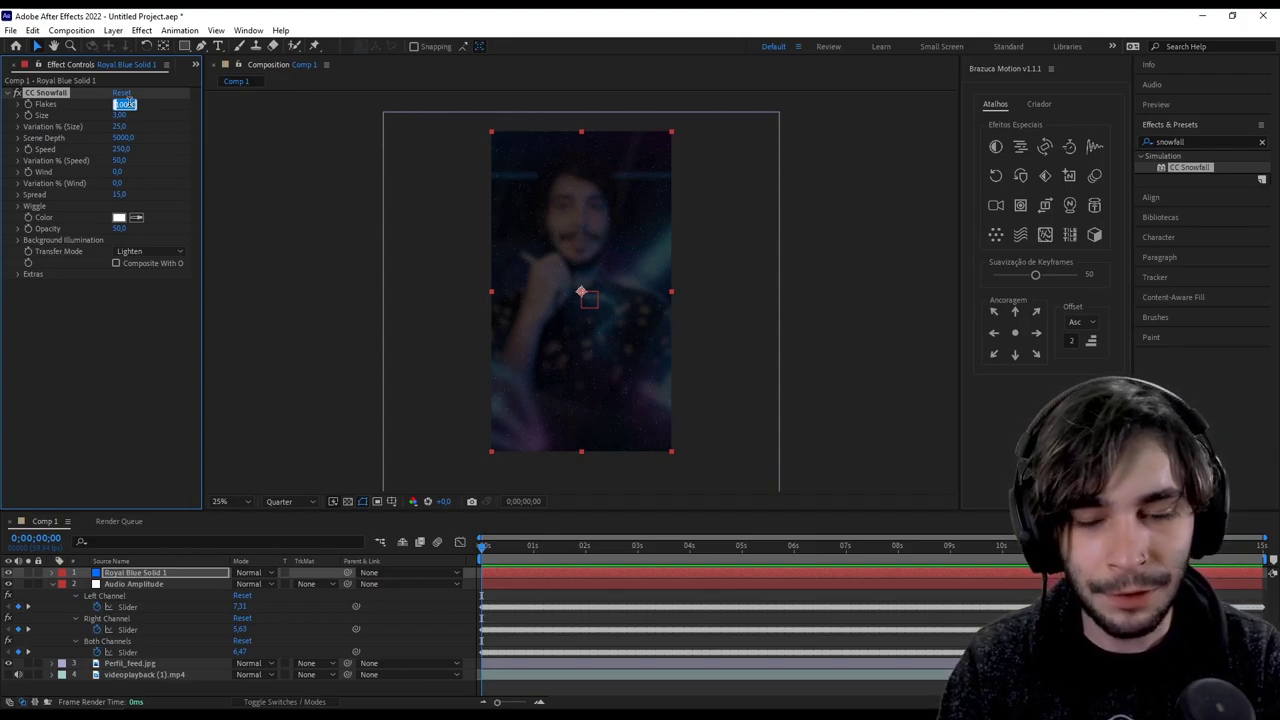
type("800")
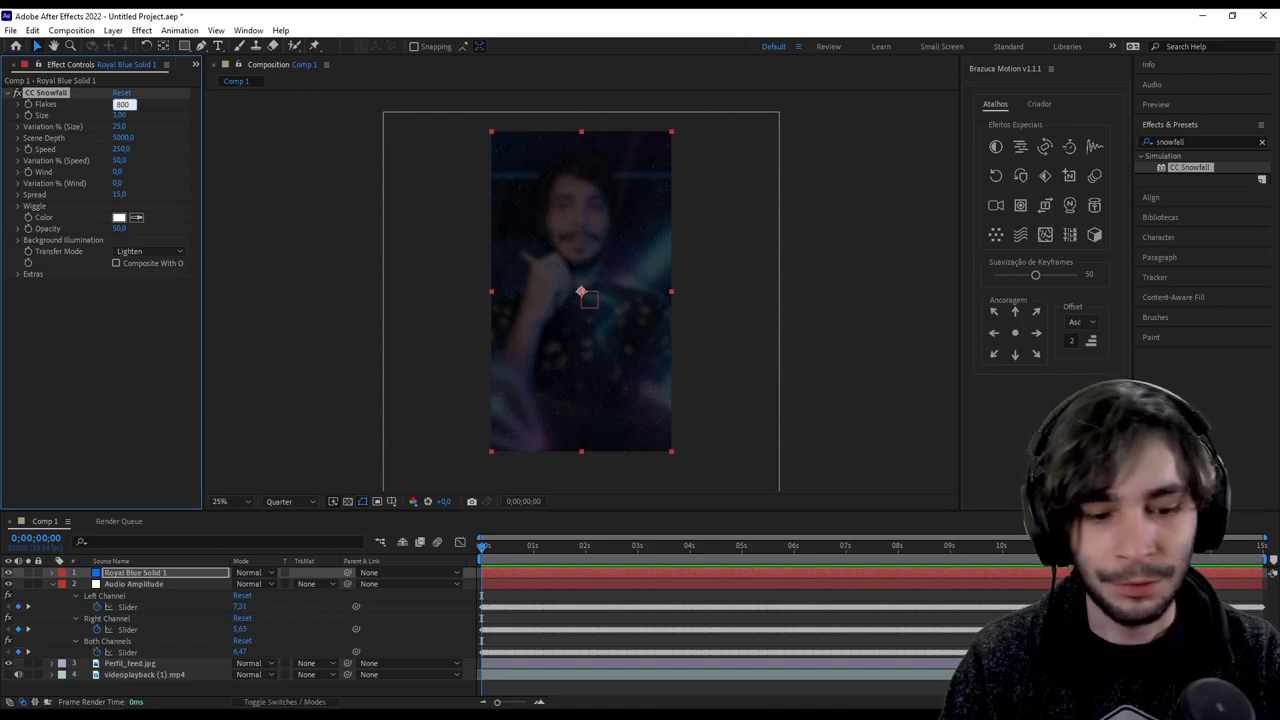
key("Tab")
key("Tab")
type("80")
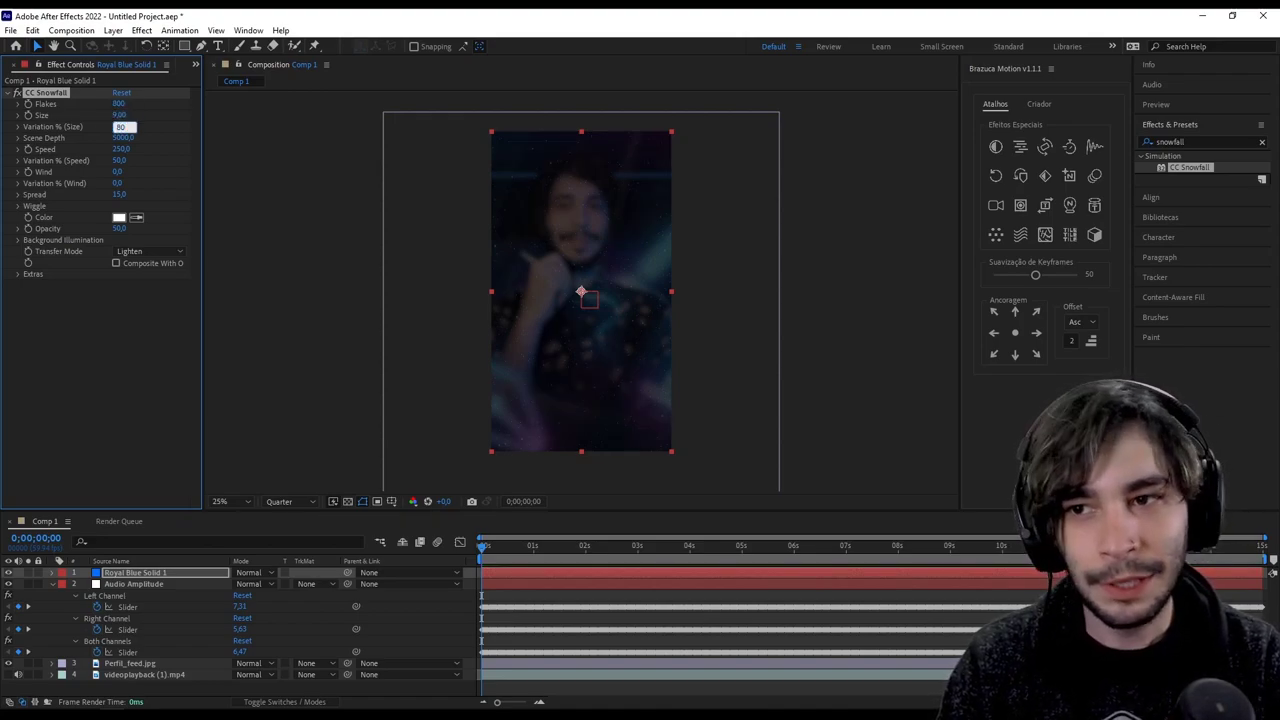
key("Tab")
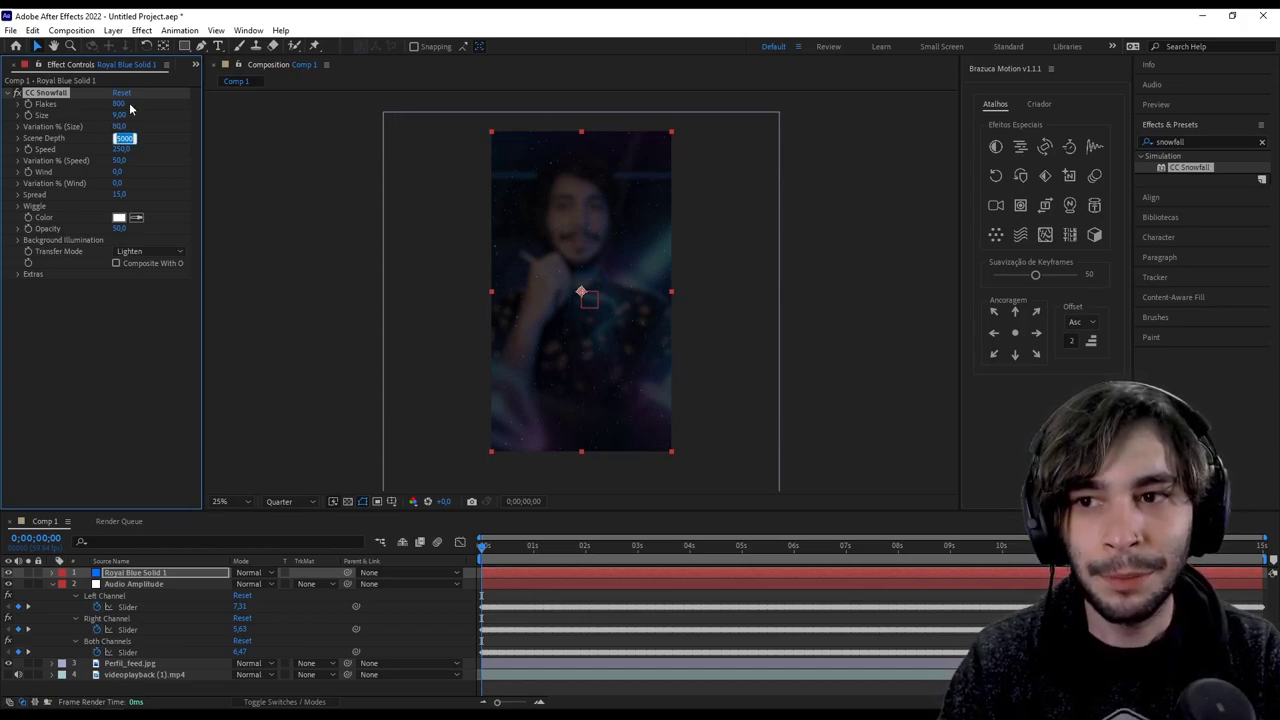
Step: Set Snowfall Scene Depth 10000, Speed 250, Speed variation 80, Wind 80 and Wind variation 80
type("1000")
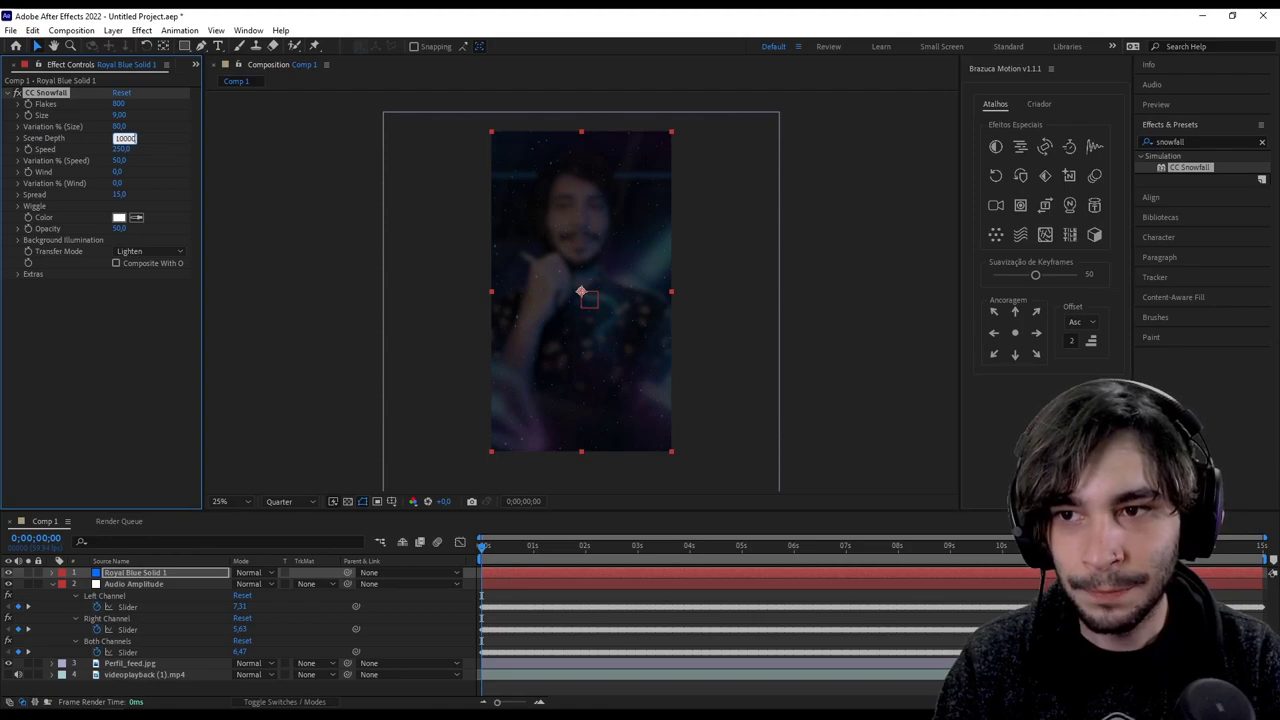
key("Tab")
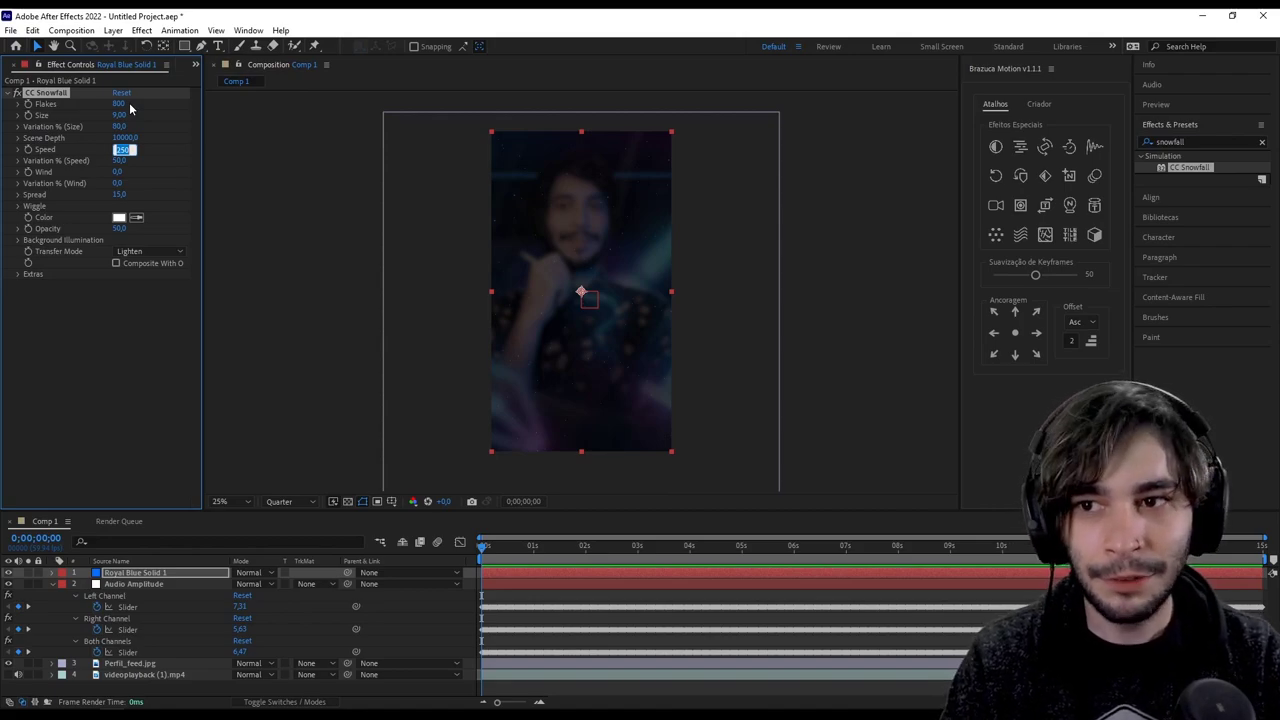
key("Tab")
type("8")
type("0")
key("Tab")
type("80")
key("Tab")
type("80")
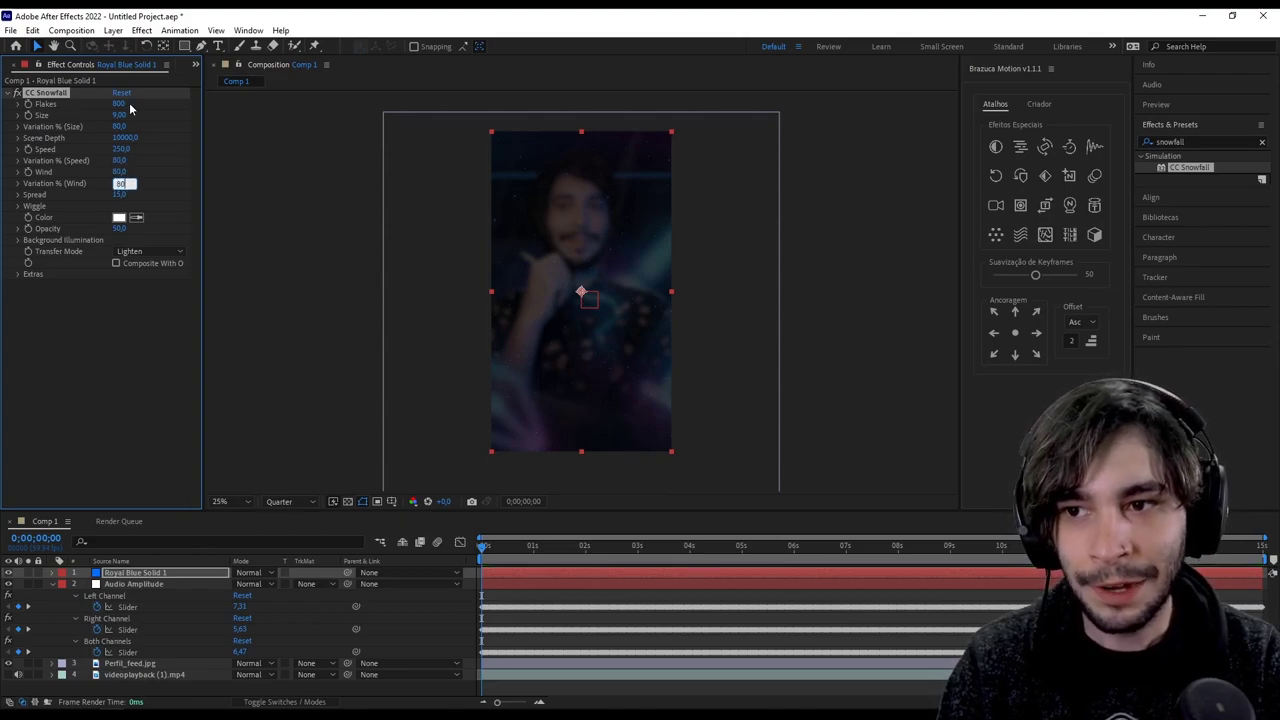
key("Return")
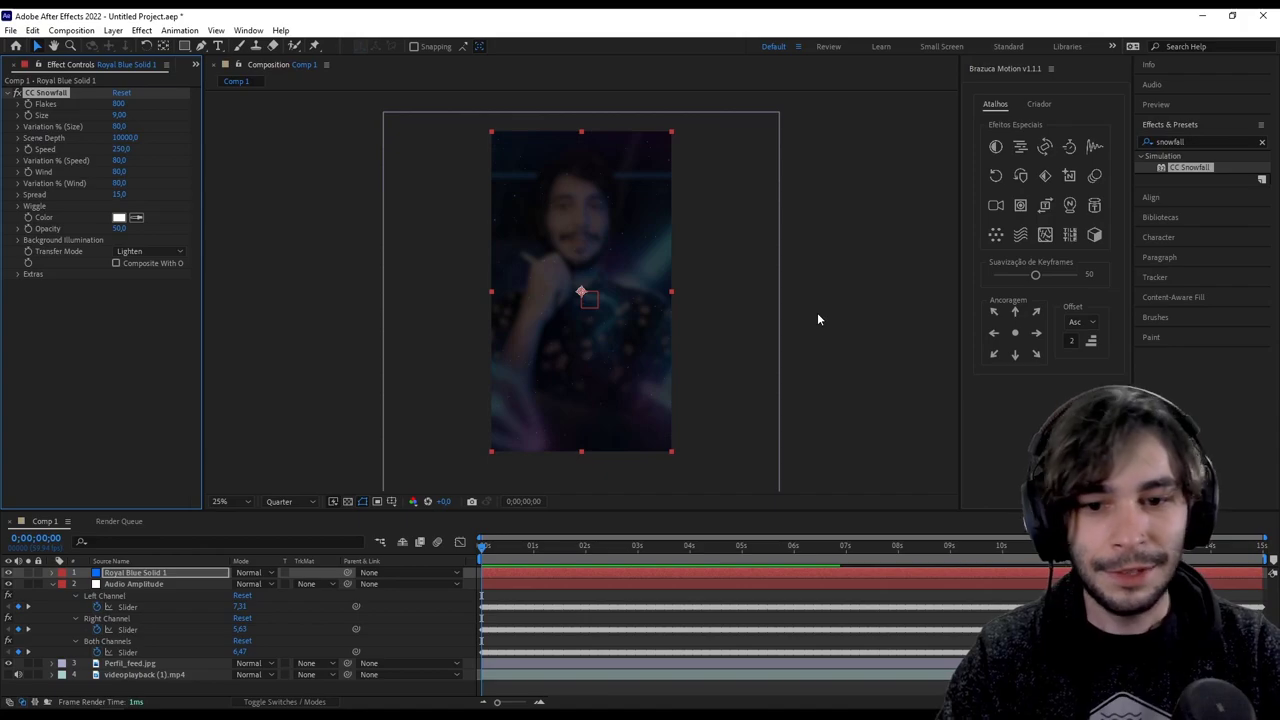
left_click(549, 659)
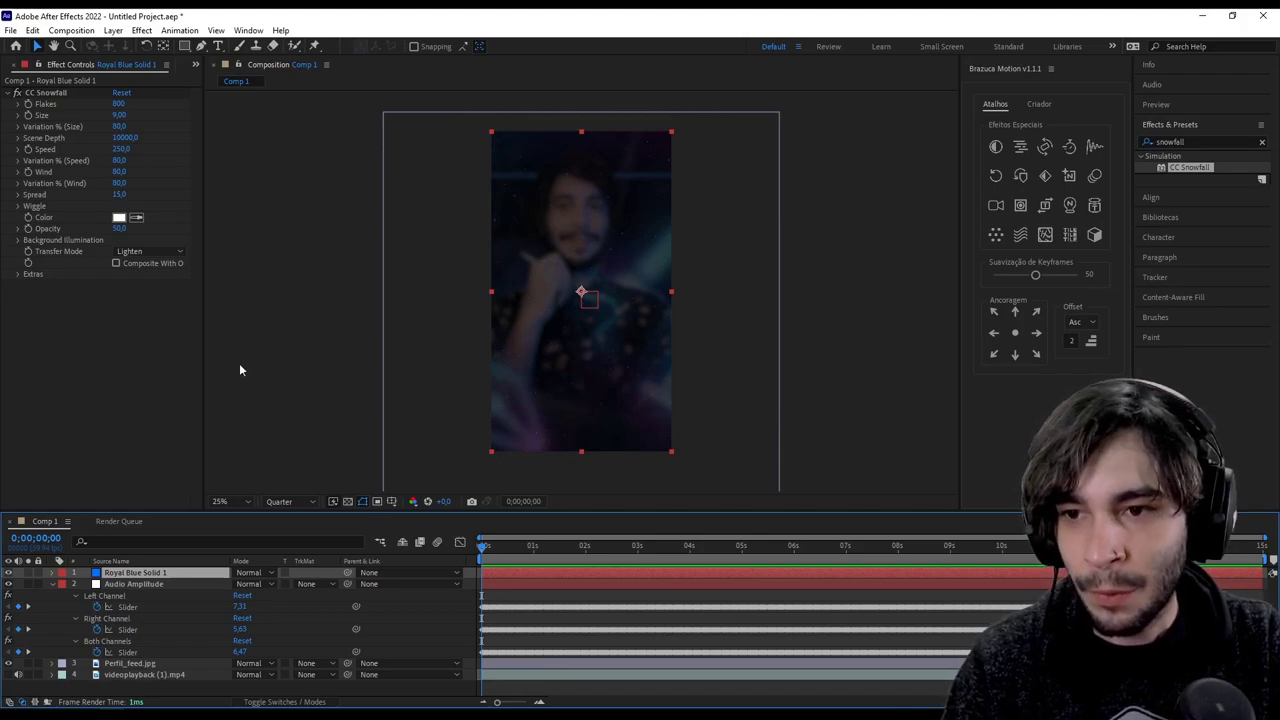
left_click(30, 152)
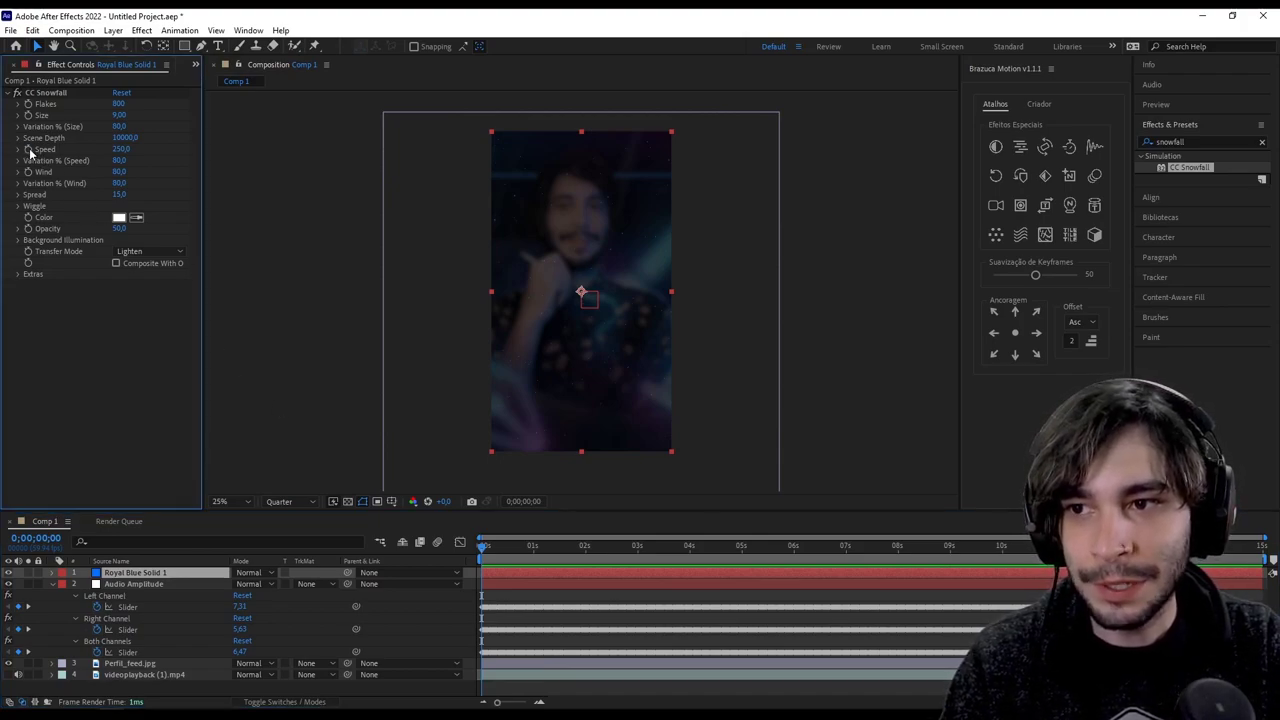
Step: Give Snowfall Speed an expression pick-whipped to the Audio Amplitude Both Channels slider, appending /4*30
left_click(29, 150, "alt")
scroll(168, 585, "down", 3)
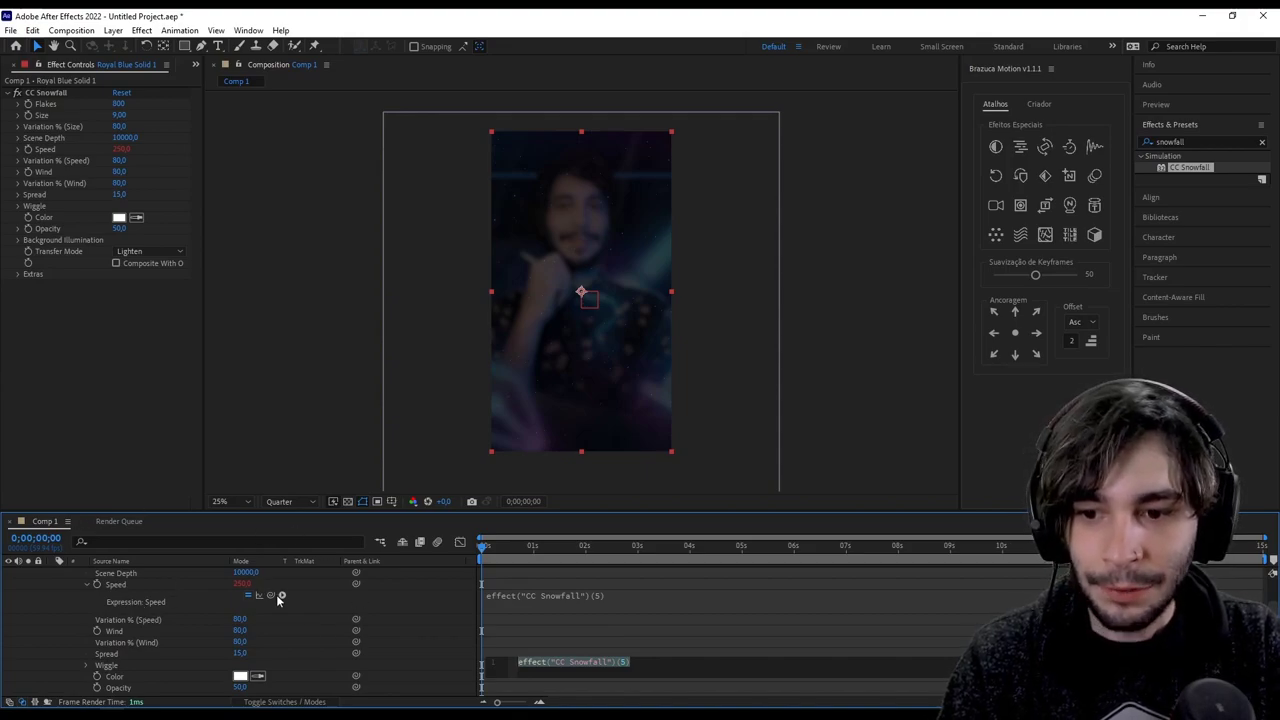
mouse_move(275, 598)
left_mouse_down()
mouse_move(158, 702)
mouse_move(177, 692)
left_mouse_up()
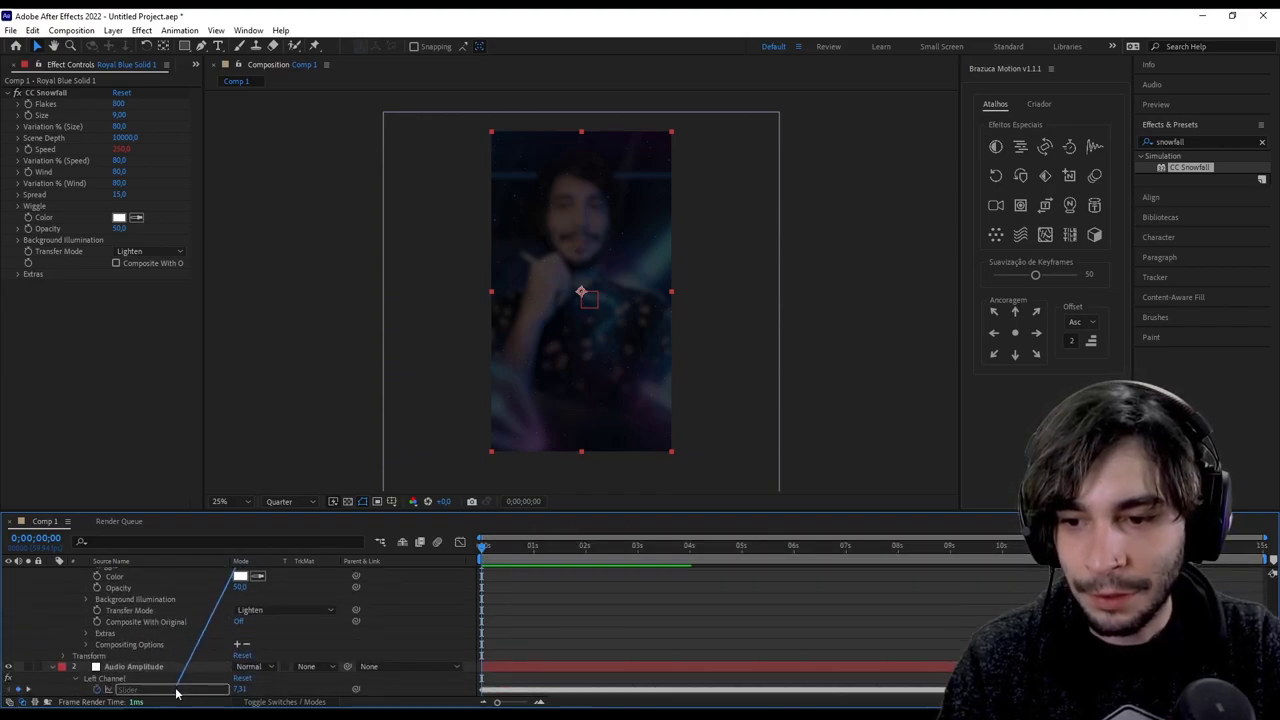
mouse_move(177, 692)
left_mouse_down()
mouse_move(170, 632)
mouse_move(161, 690)
mouse_move(125, 678)
mouse_move(143, 681)
left_mouse_up()
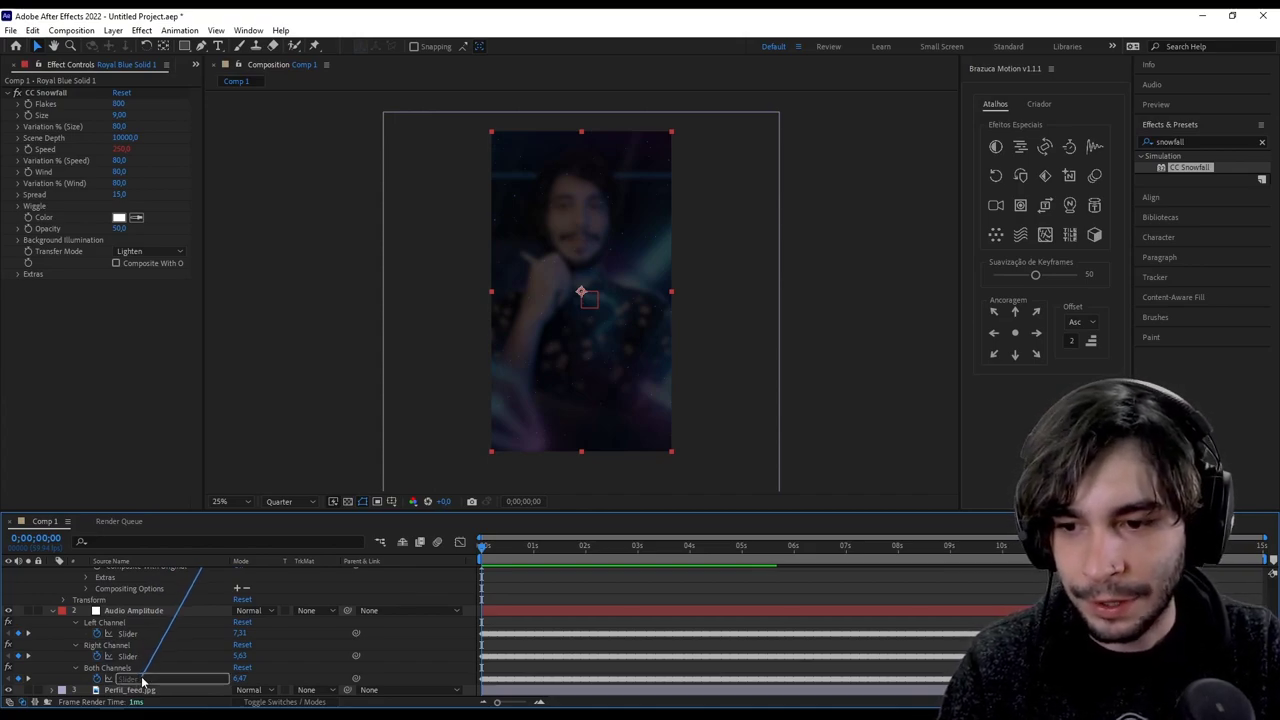
left_click_drag(142, 681, 141, 681)
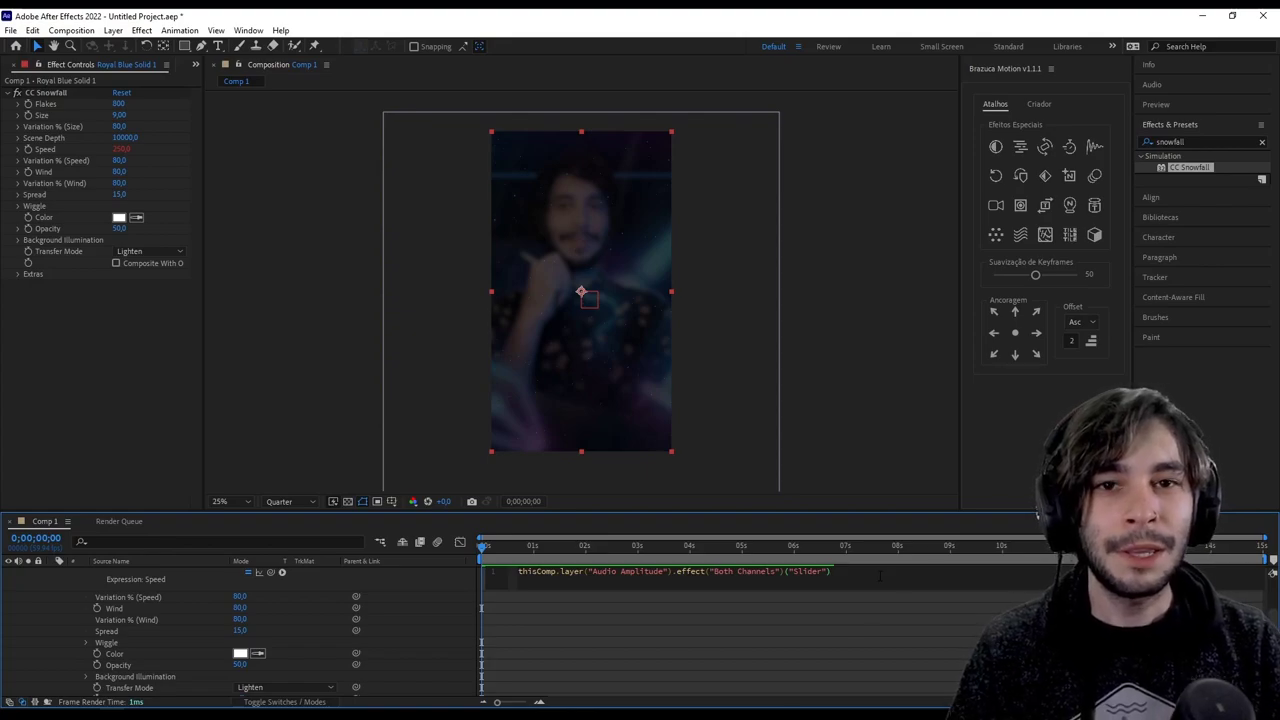
type("/")
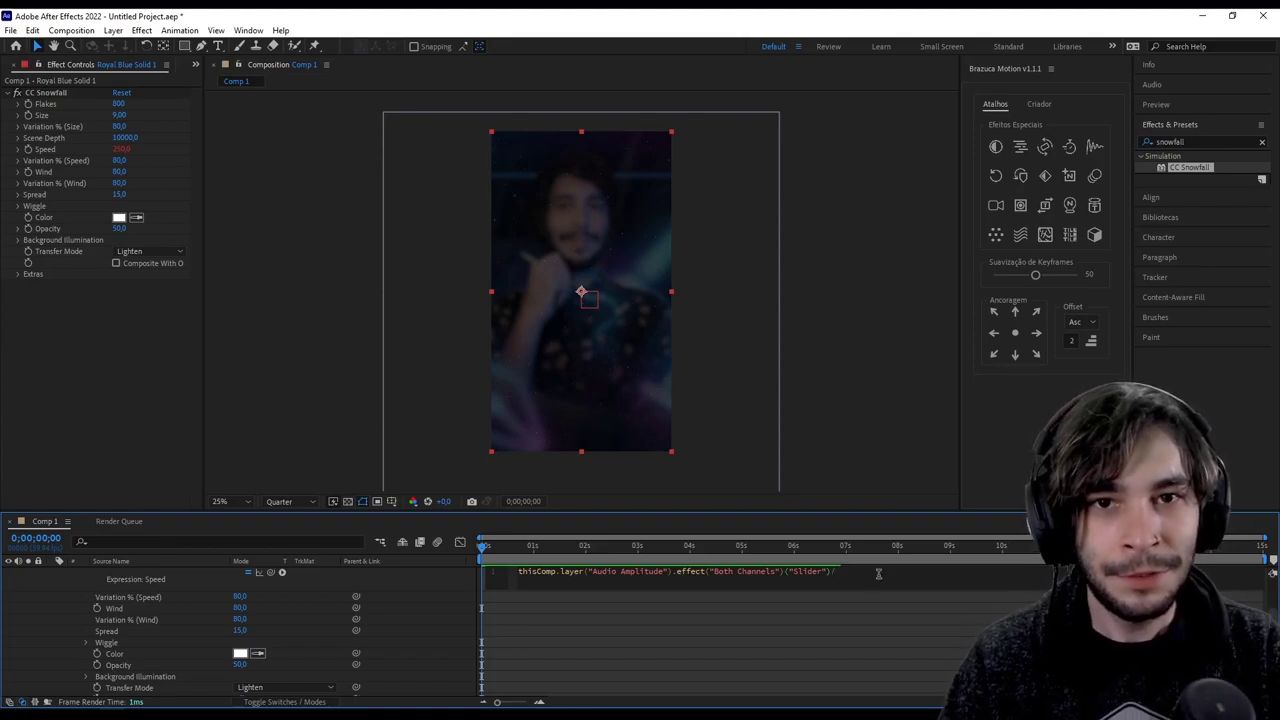
type("4")
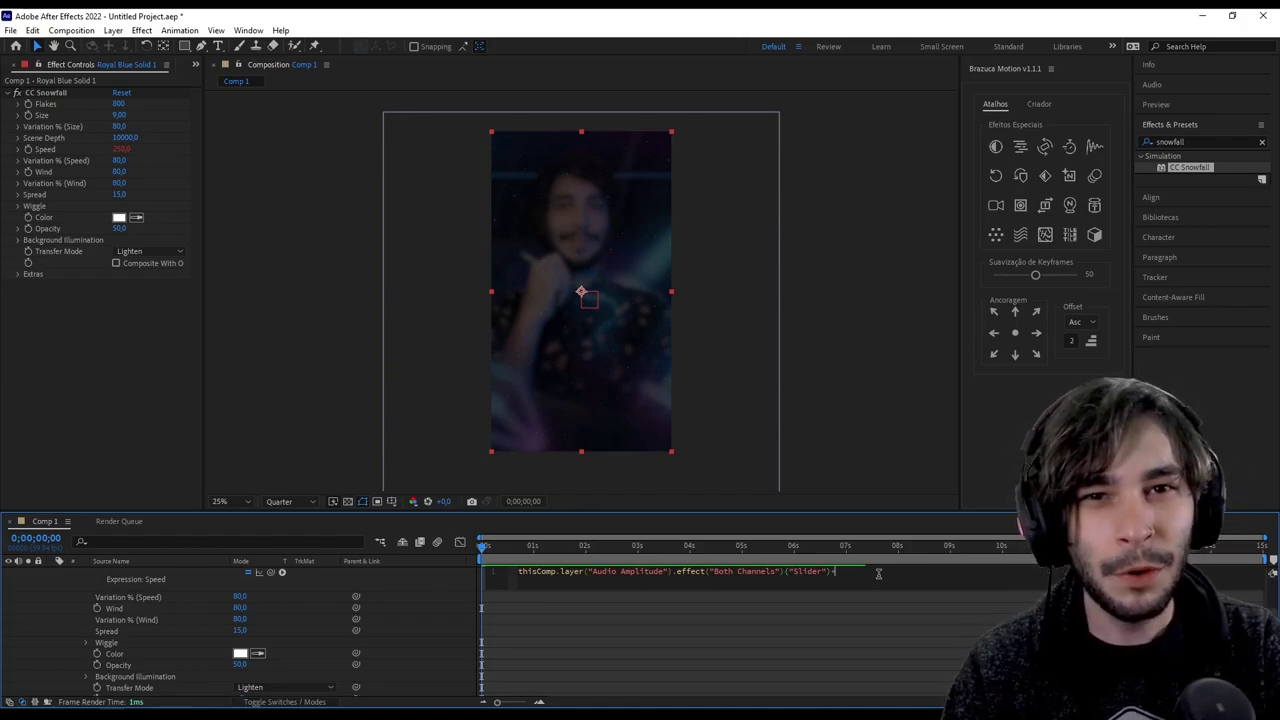
type("*30")
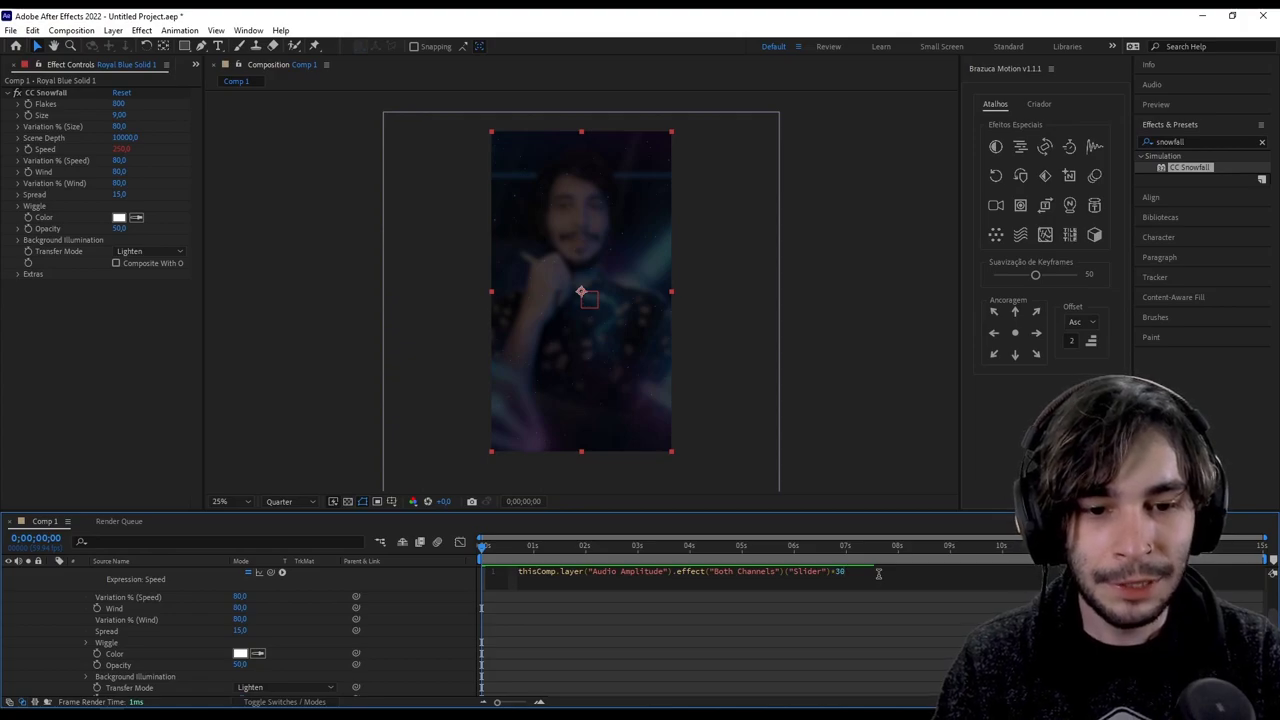
key("KP_Enter")
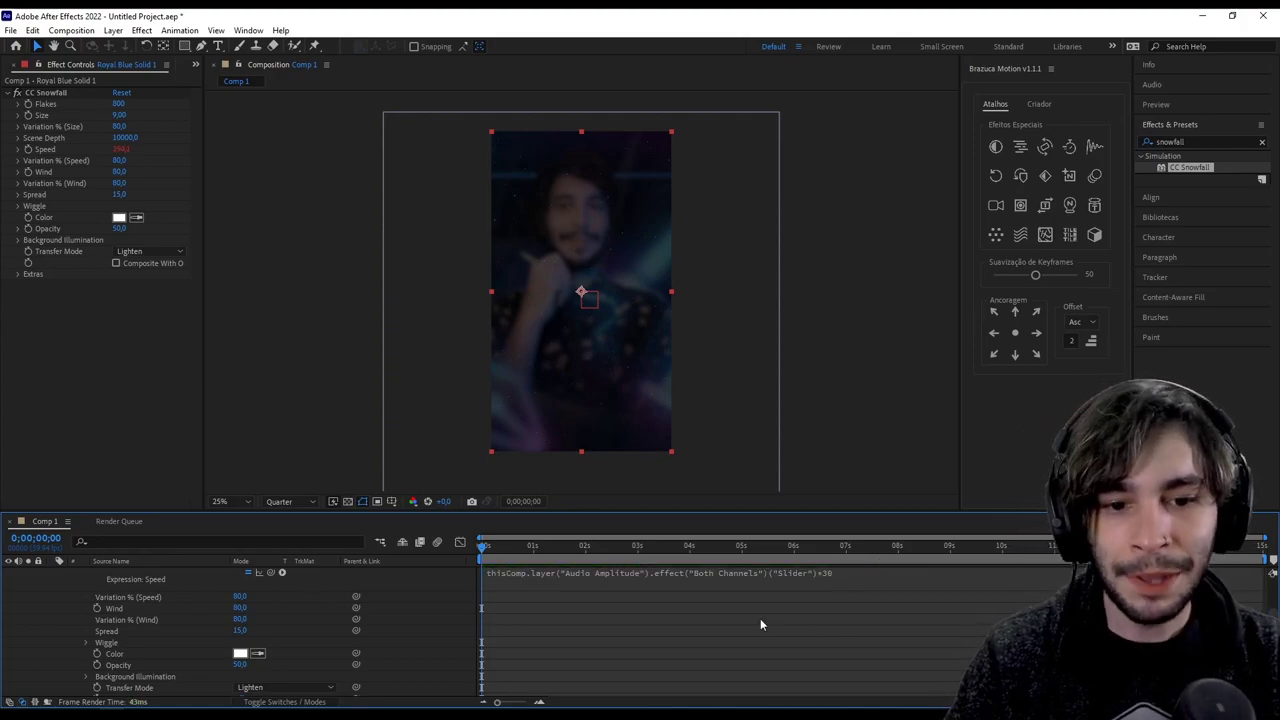
scroll(740, 620, "up", 3)
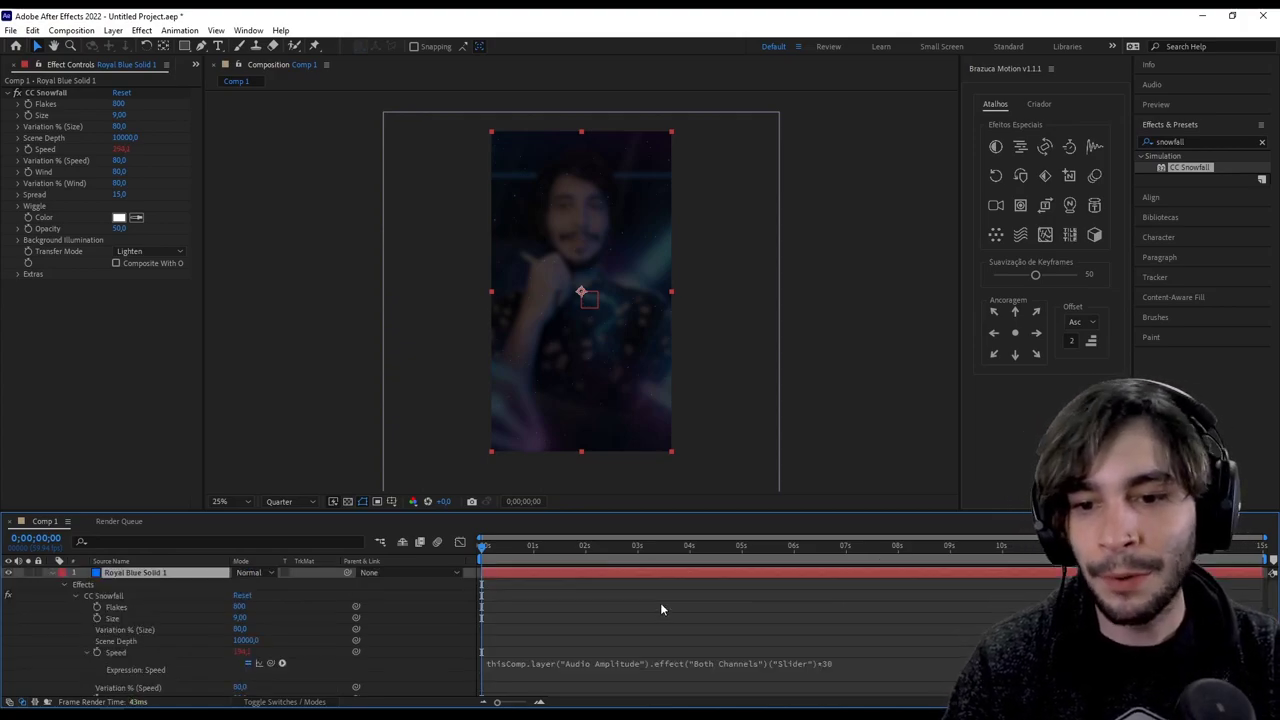
Step: Collapse the snow solid and Audio Amplitude layers, then preview and stop at 0;00;07;48
left_click(53, 572)
left_click(53, 584)
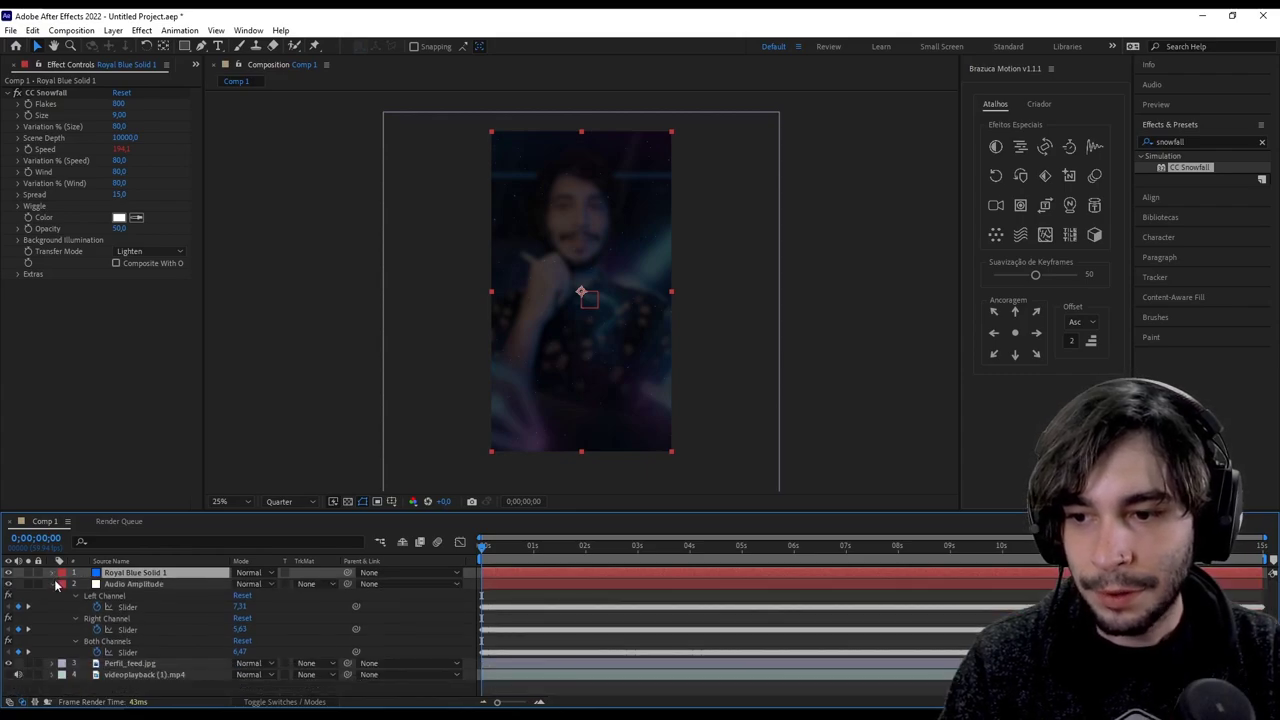
left_click(53, 584)
left_click(647, 672)
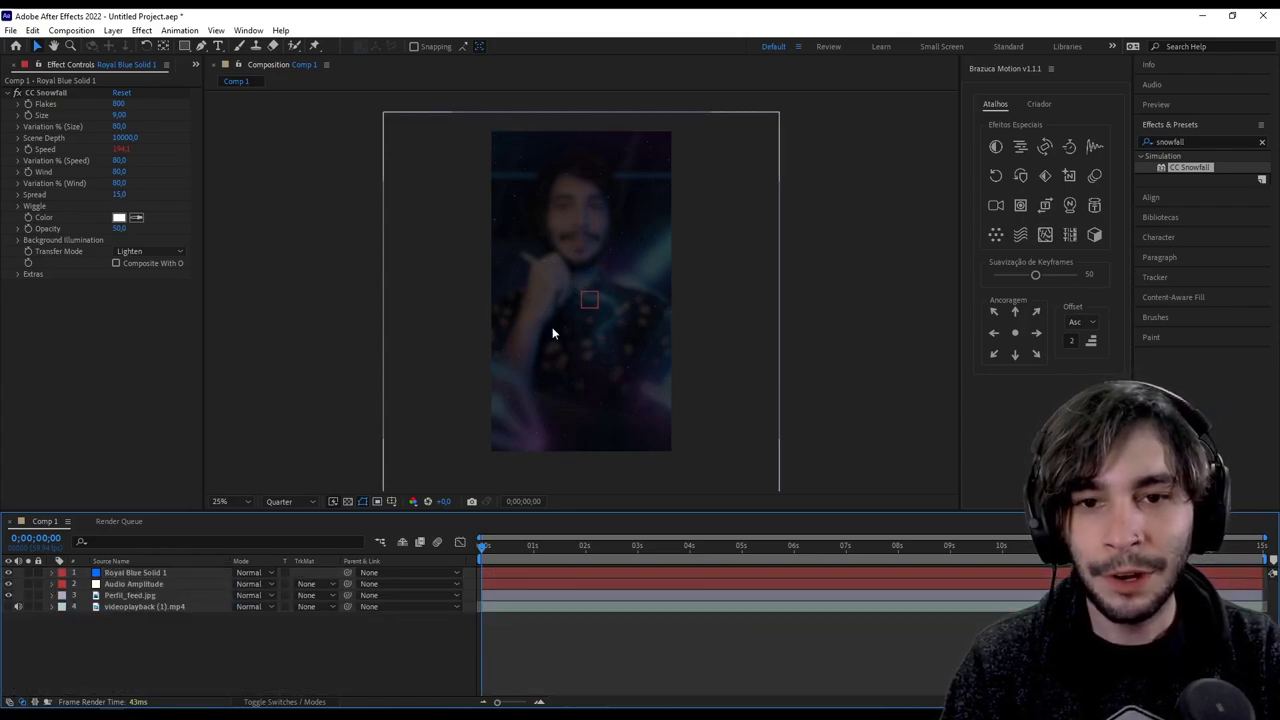
scroll(555, 300, "up", 2)
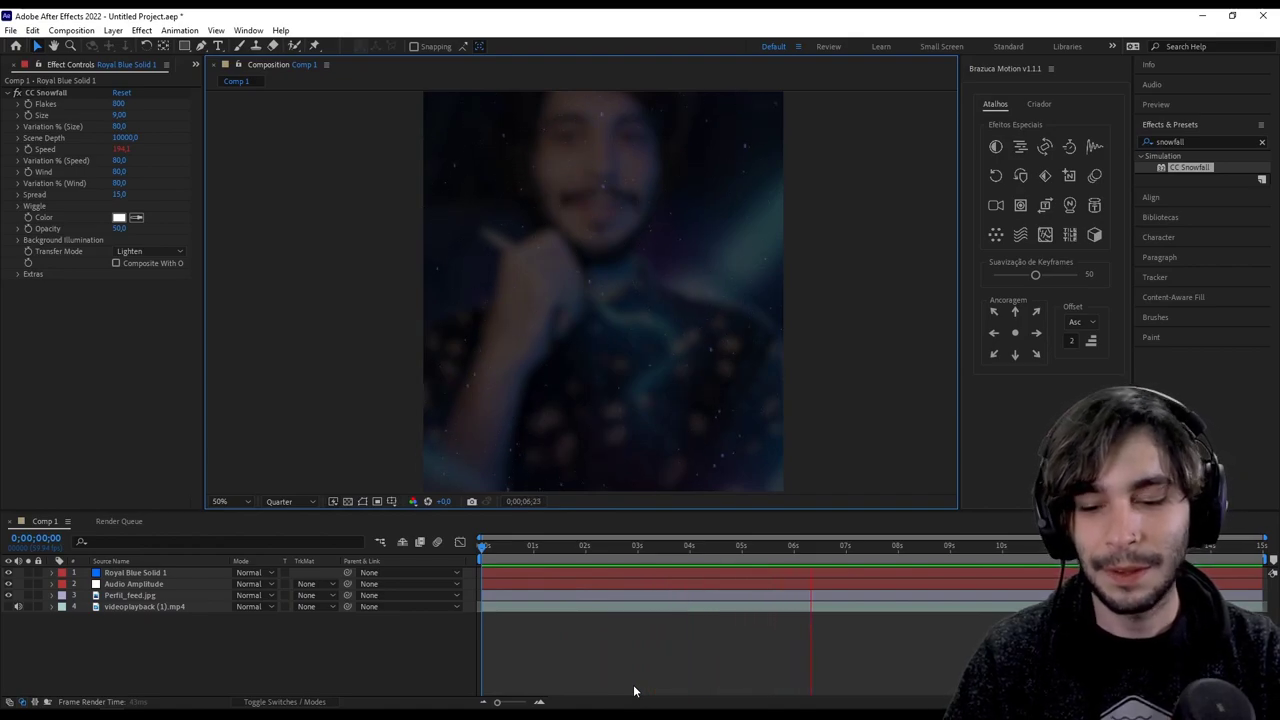
left_click(619, 572)
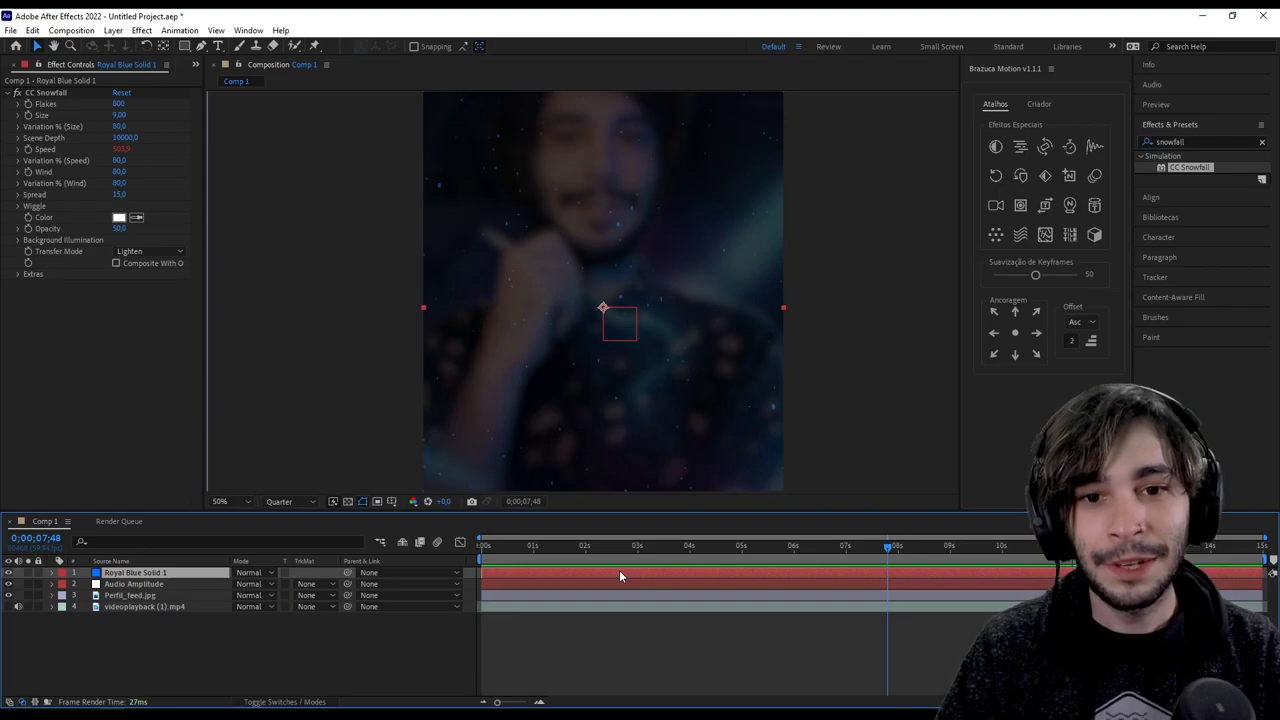